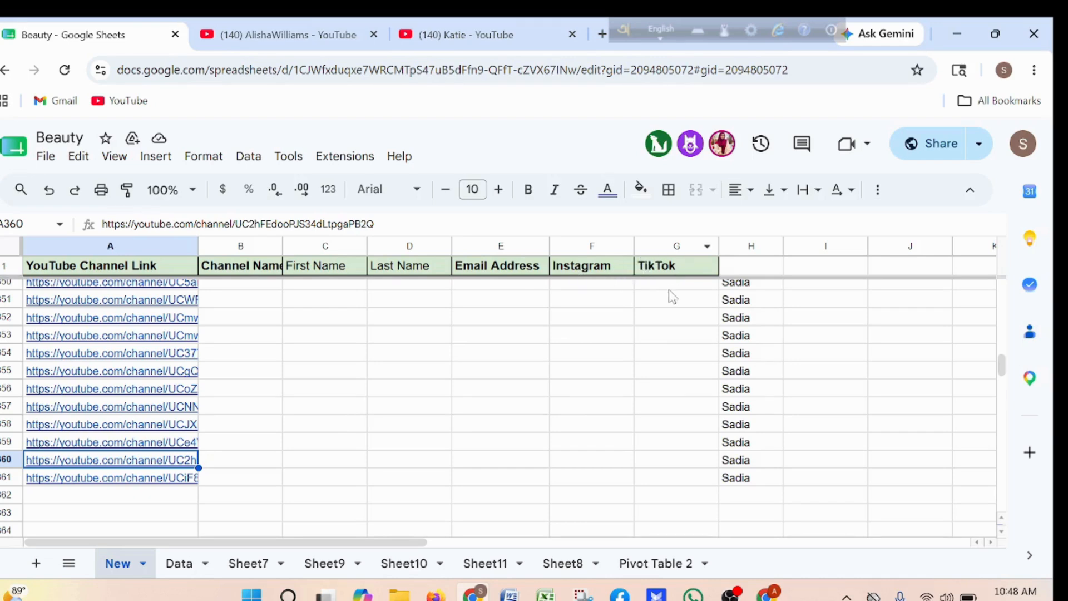
# Review the About details of the YouTube channel linked in row 361, then close its page
pyautogui.moveTo(69, 485)
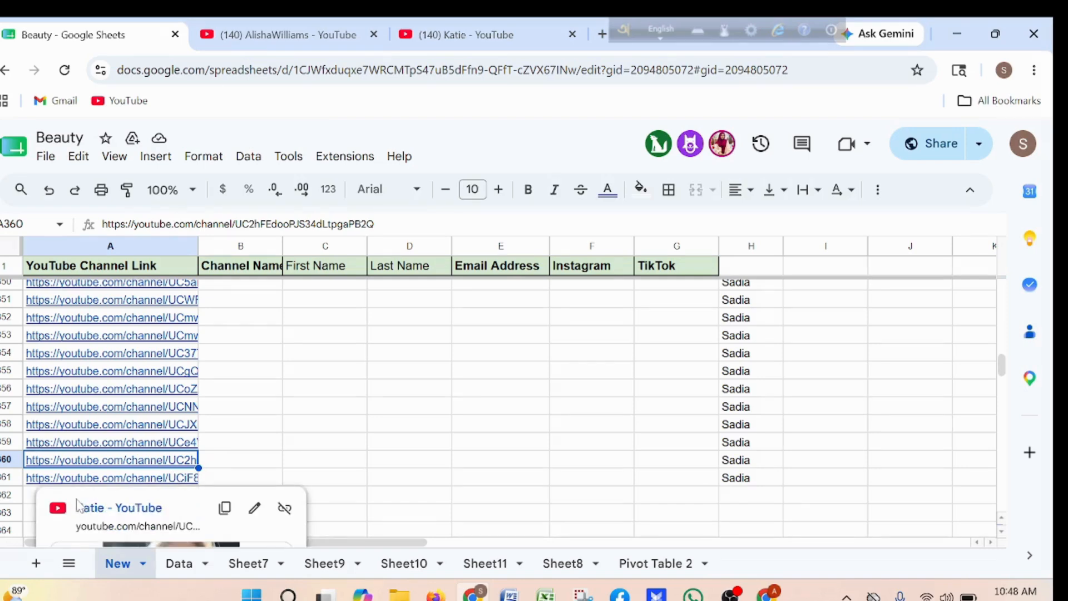
pyautogui.click(416, 35)
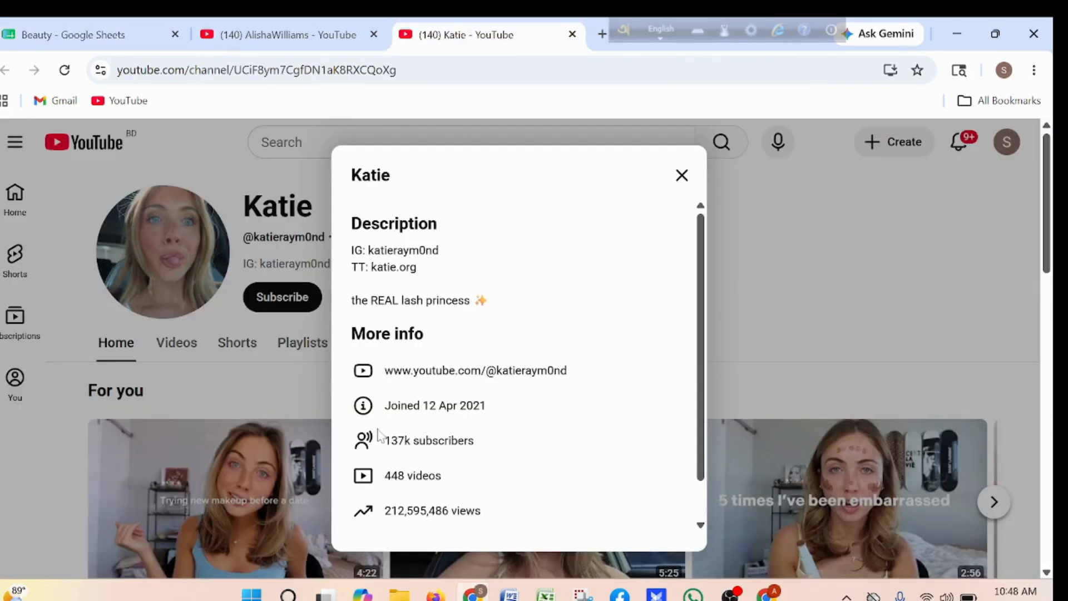
pyautogui.scroll(-1, 413, 405)
pyautogui.scroll(1, 412, 401)
pyautogui.click(572, 35)
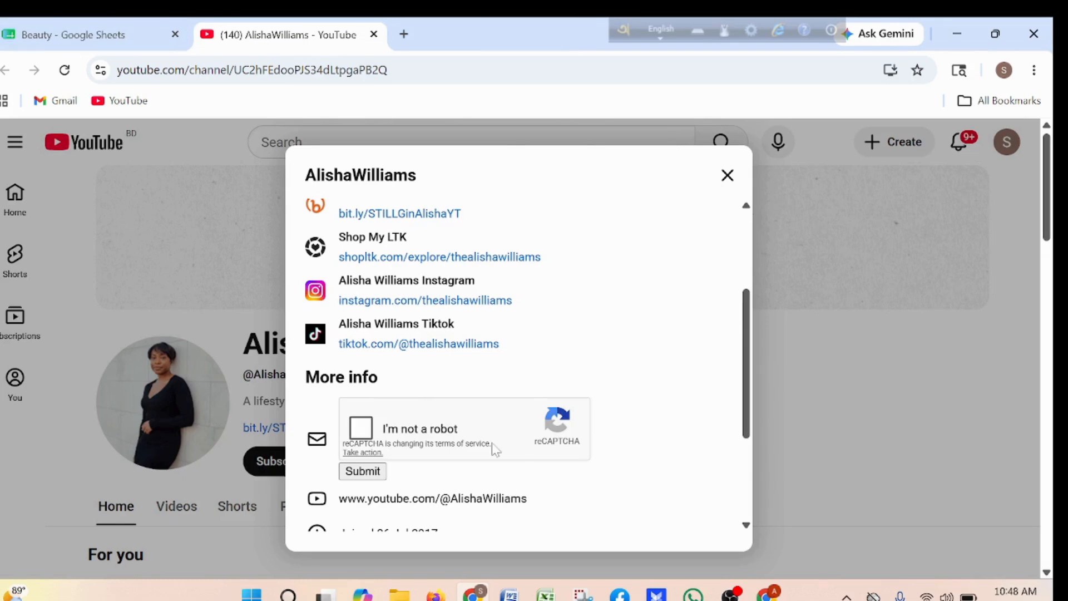
# Pass the robot check to reveal the remaining channel's email address and copy it into the Email Address cell of row 360
pyautogui.click(360, 427)
pyautogui.click(362, 472)
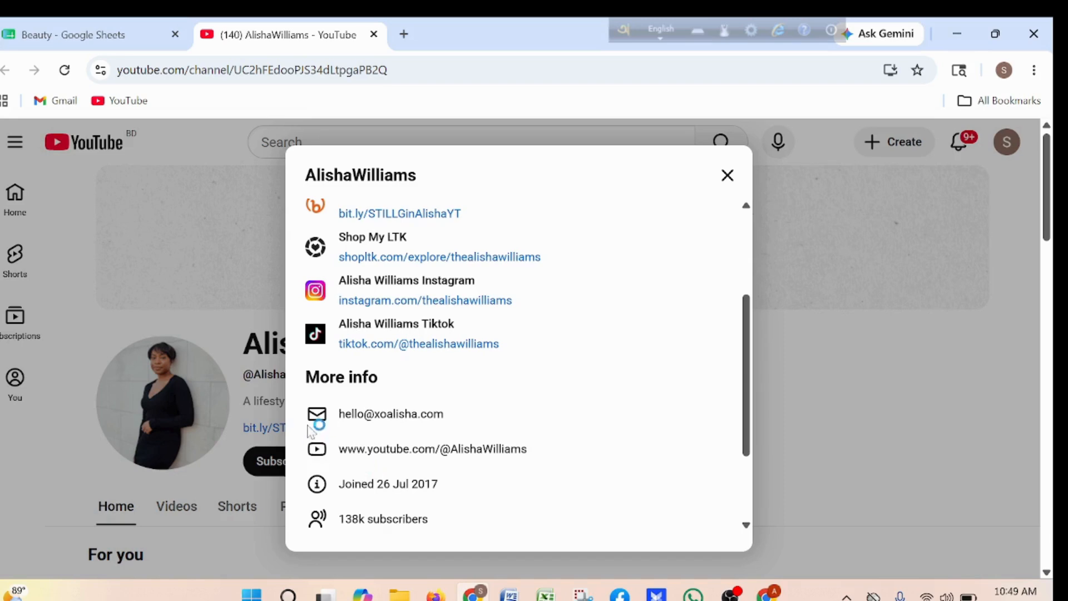
pyautogui.moveTo(337, 413); pyautogui.dragTo(451, 415)
pyautogui.hotkey('ctrl', 'c')
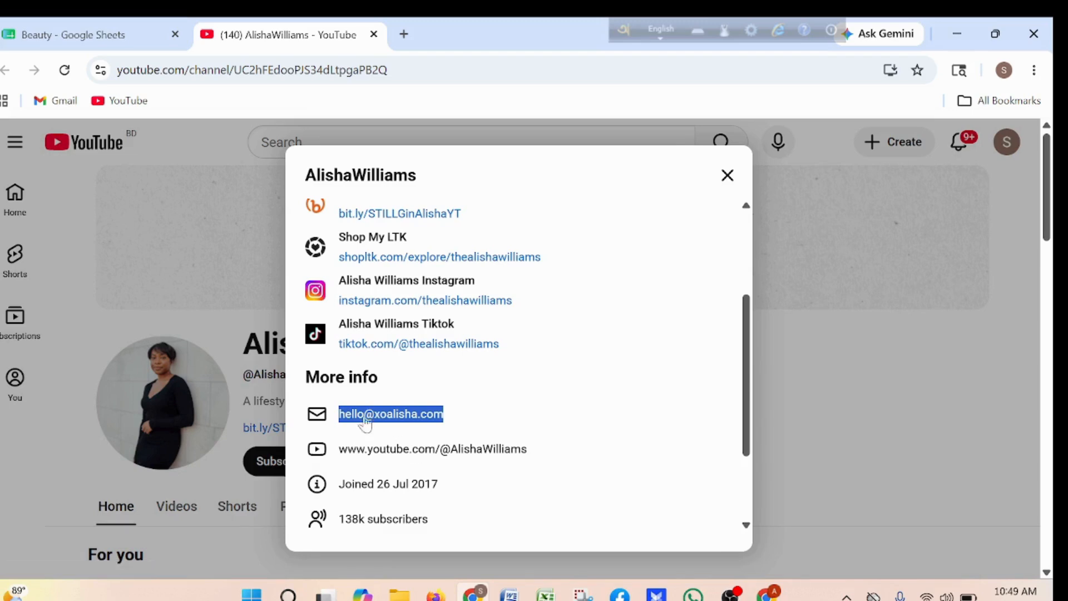
pyautogui.click(59, 33)
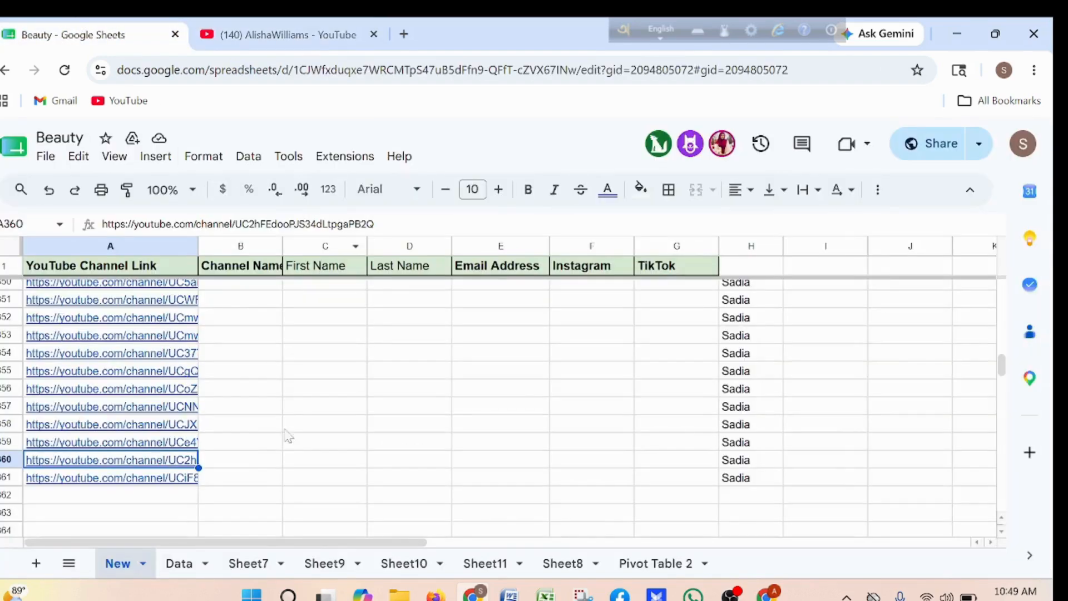
pyautogui.doubleClick(513, 461)
pyautogui.hotkey('ctrl', 'v')
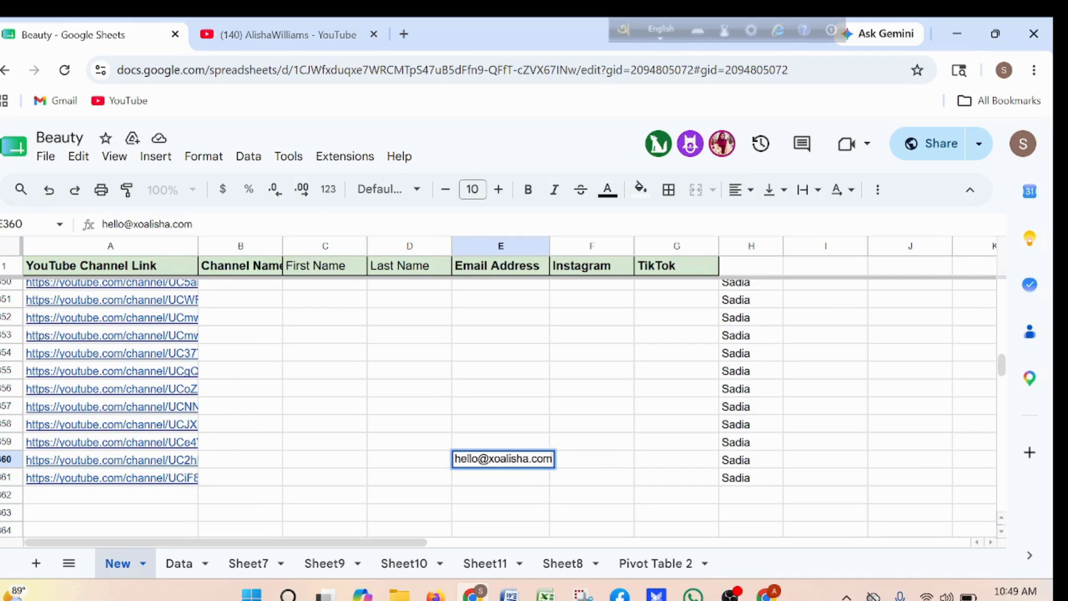
pyautogui.click(584, 488)
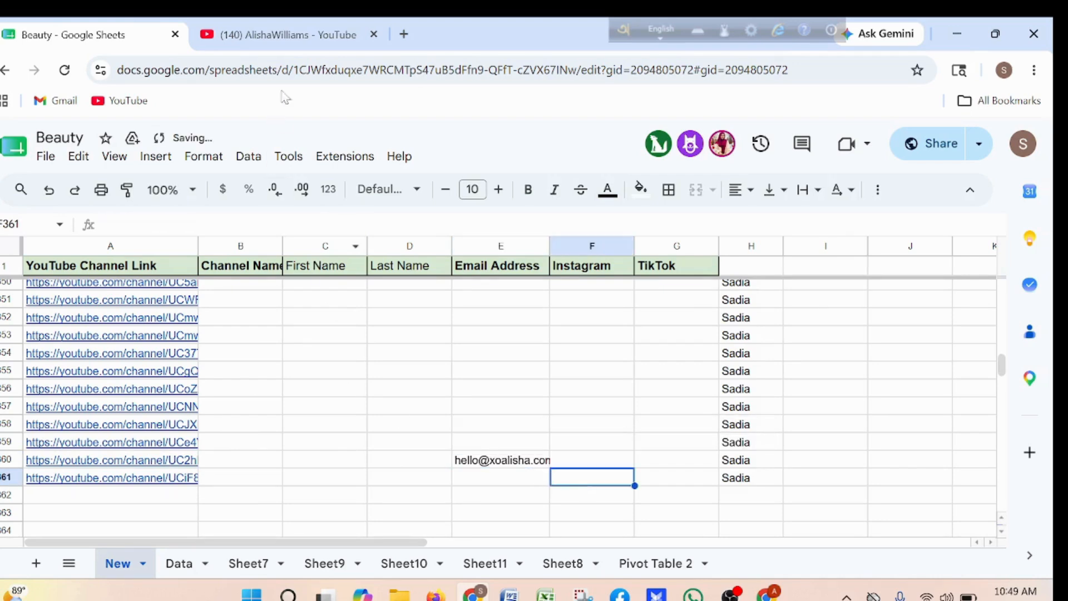
# Open the Instagram profile linked in the channel's About details, dismiss the login prompt and look over the profile
pyautogui.click(301, 34)
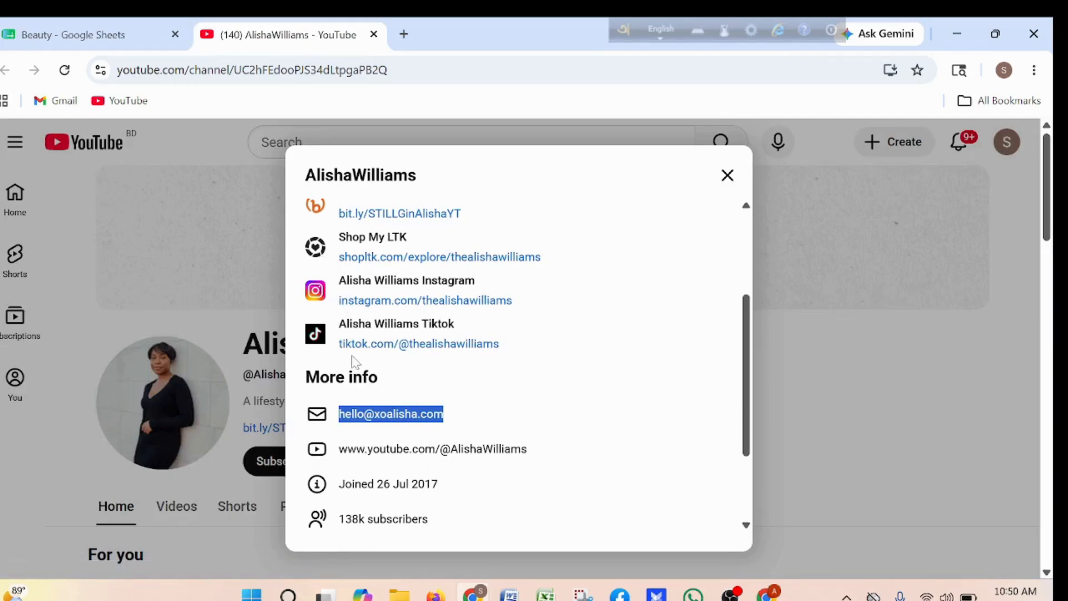
pyautogui.moveTo(337, 278); pyautogui.dragTo(504, 307)
pyautogui.click(577, 328)
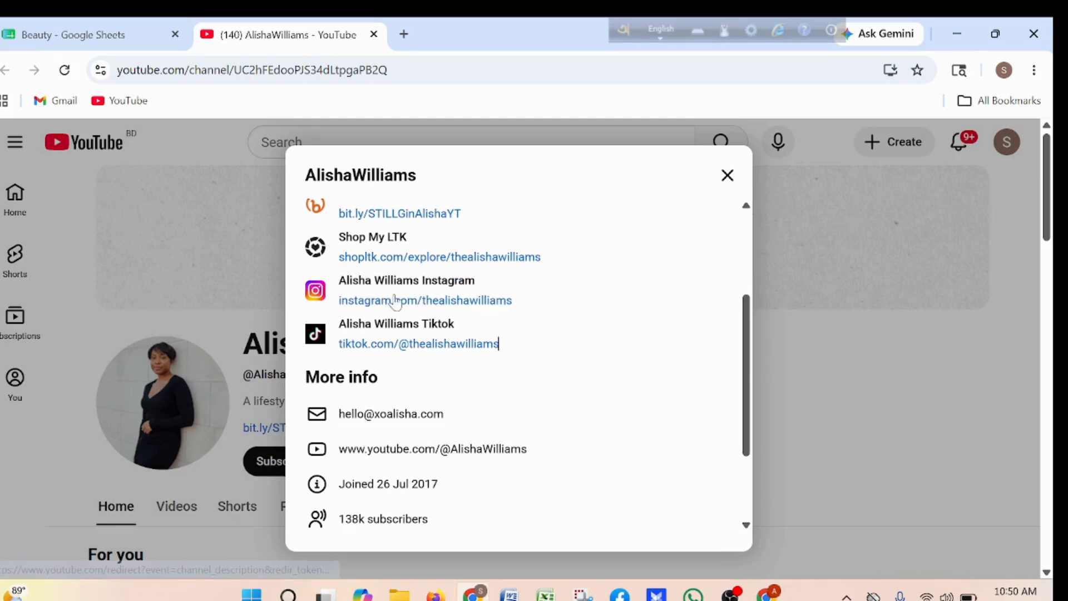
pyautogui.click(381, 304)
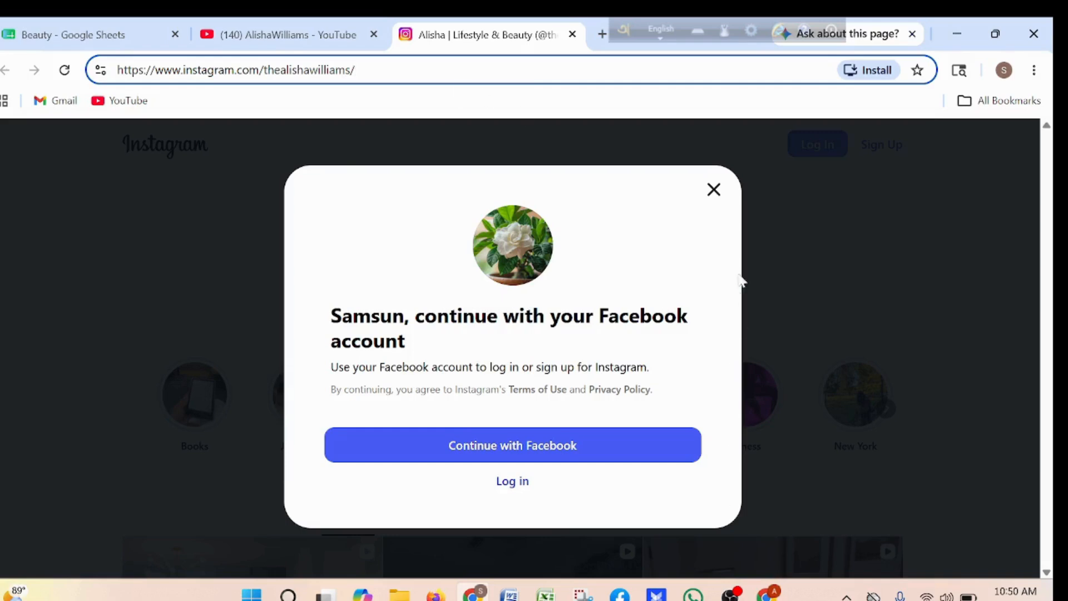
pyautogui.click(714, 190)
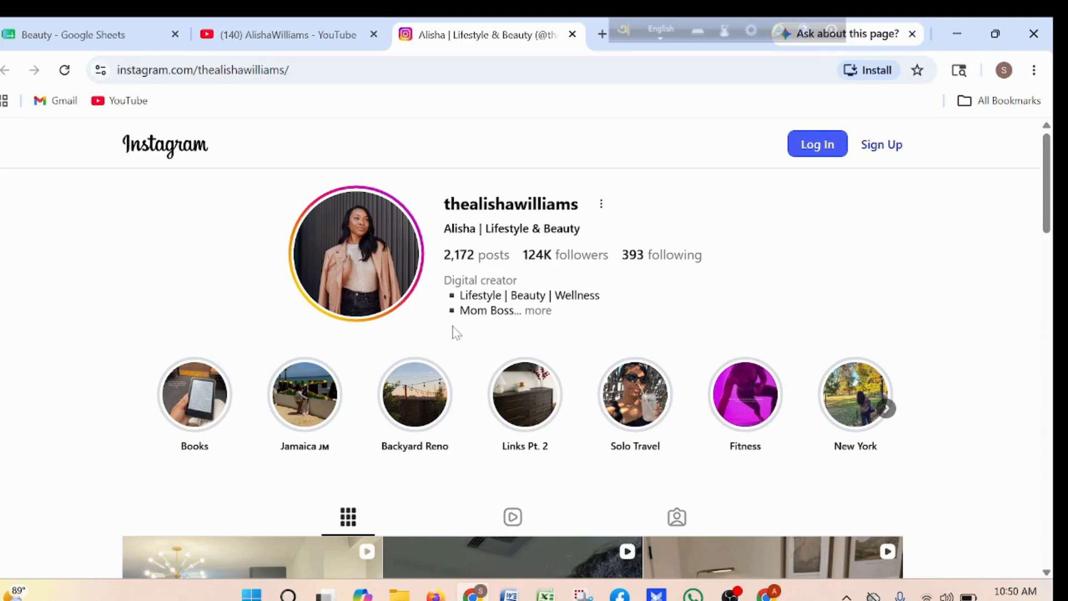
pyautogui.scroll(-10, 436, 317)
pyautogui.scroll(10, 437, 323)
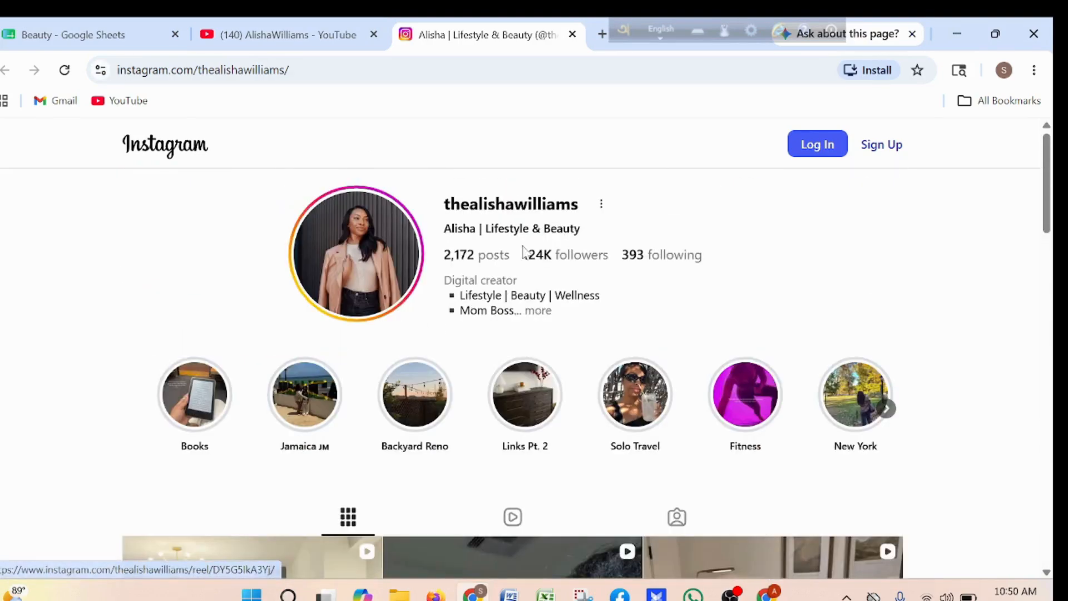
# Copy the Instagram profile's full web address into the Instagram cell of row 360
pyautogui.click(288, 69)
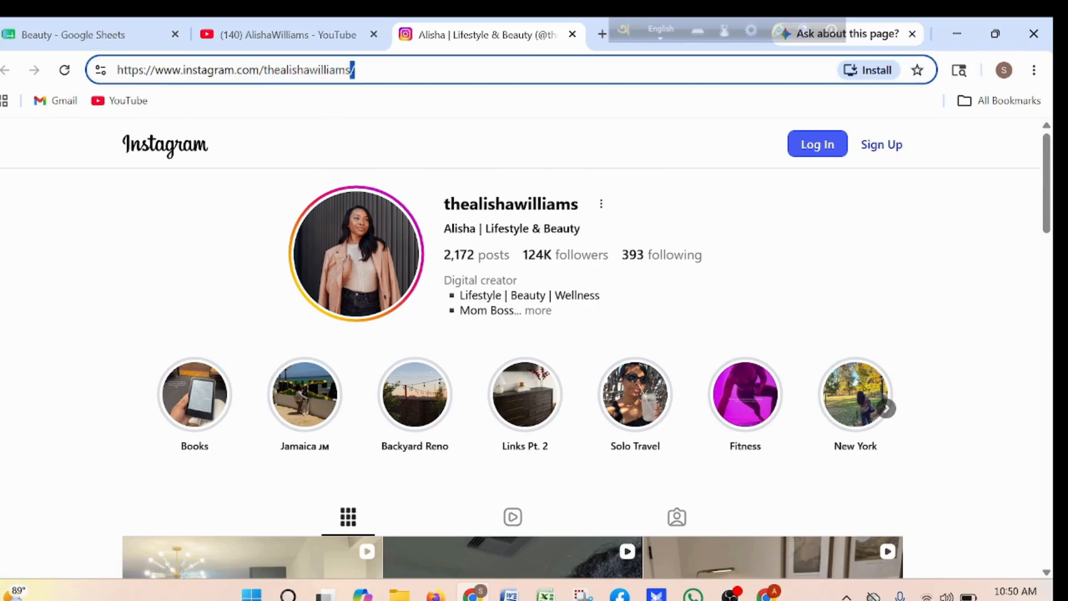
pyautogui.moveTo(355, 70); pyautogui.dragTo(111, 71)
pyautogui.hotkey('ctrl', 'c')
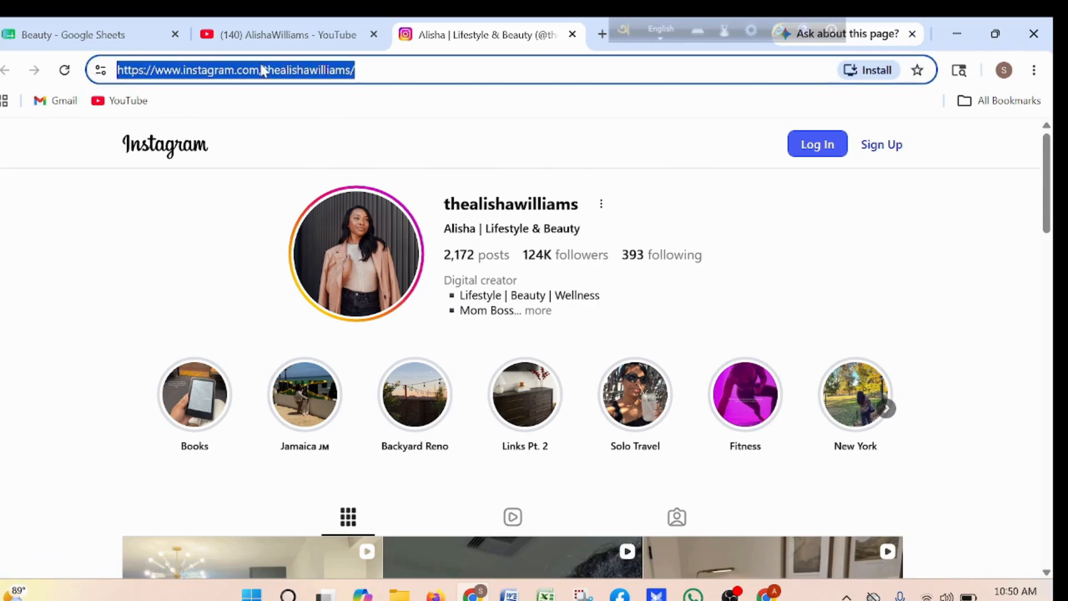
pyautogui.click(105, 35)
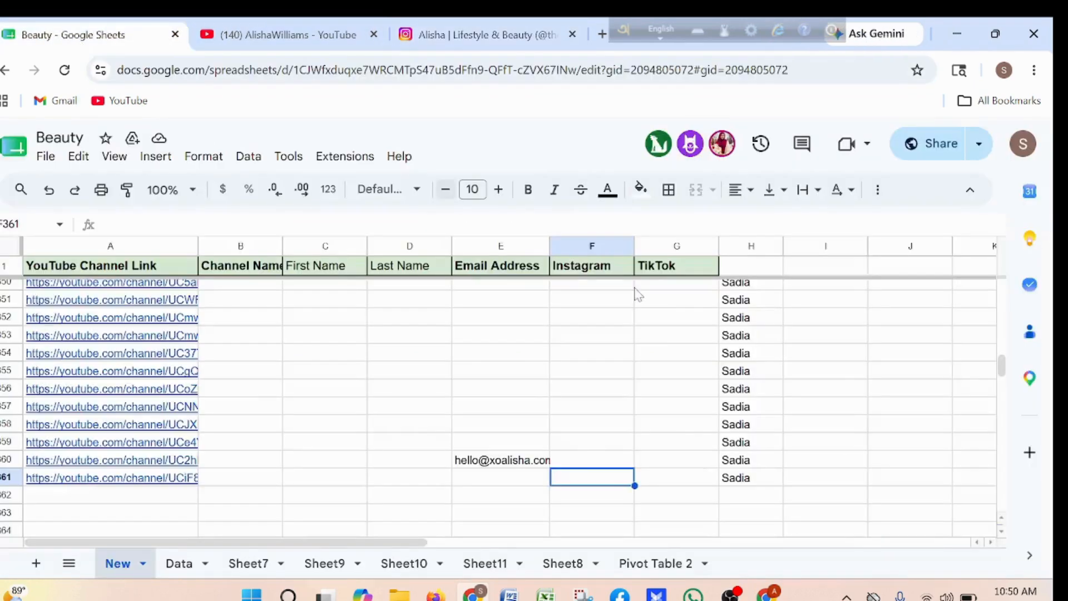
pyautogui.doubleClick(568, 460)
pyautogui.hotkey('ctrl', 'v')
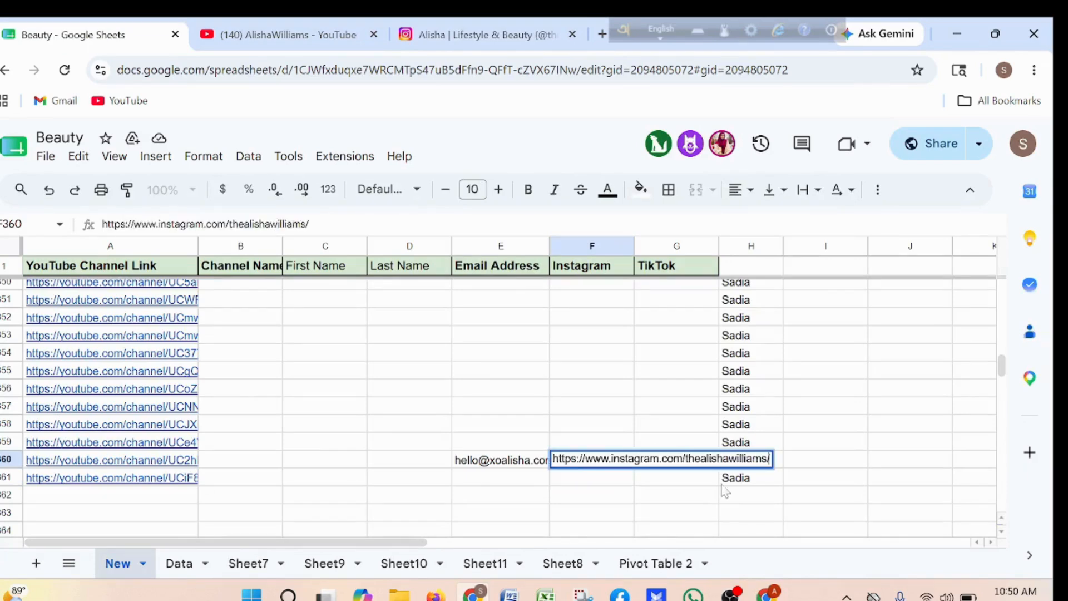
pyautogui.click(610, 503)
# Copy the creator's first name from the Instagram profile into the First Name cell of row 360
pyautogui.click(527, 36)
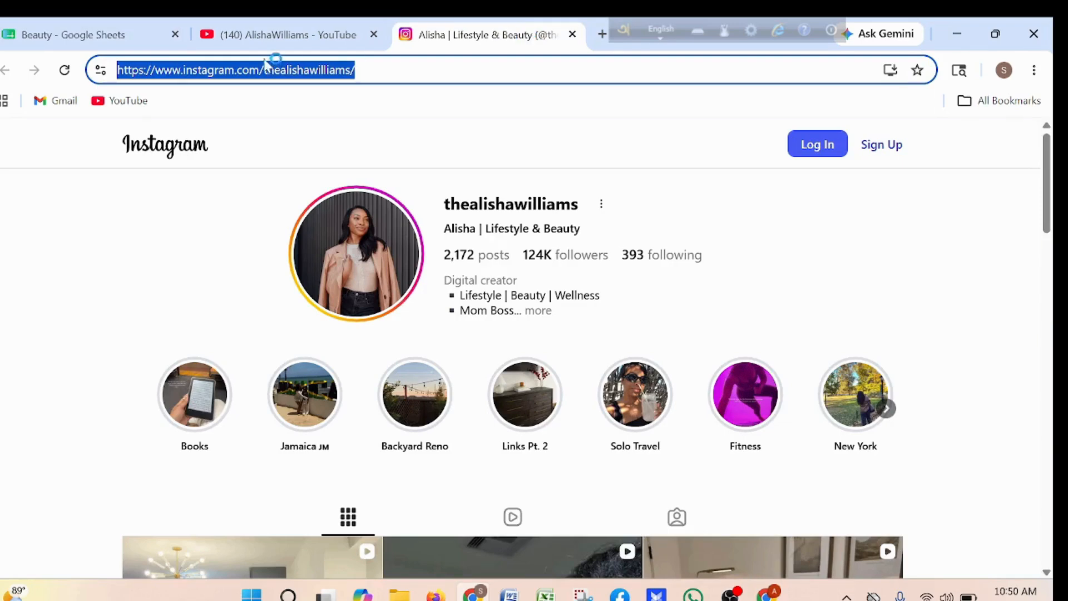
pyautogui.click(301, 38)
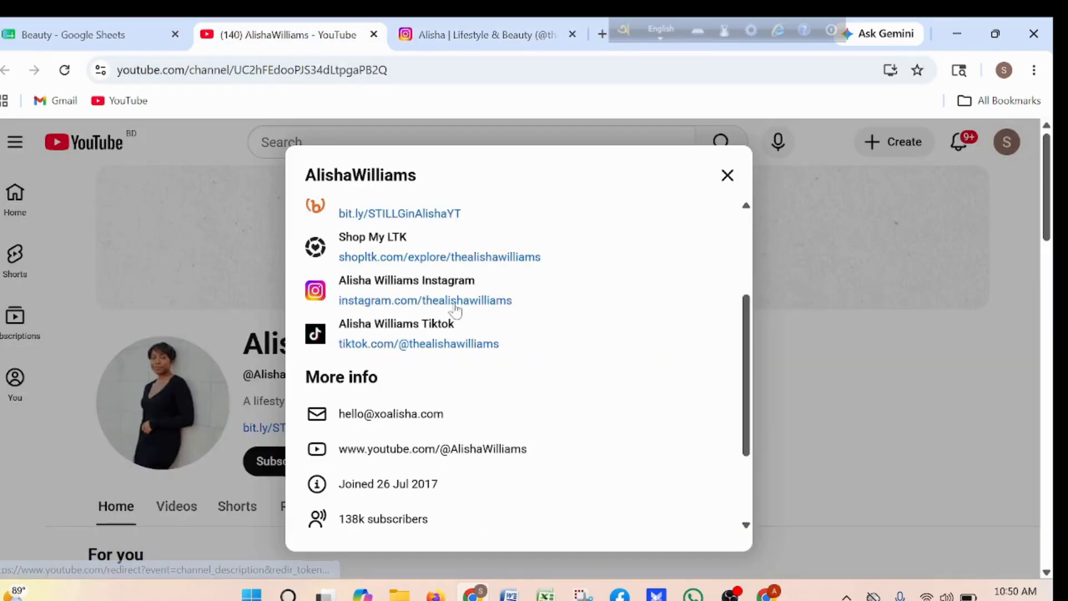
pyautogui.click(486, 37)
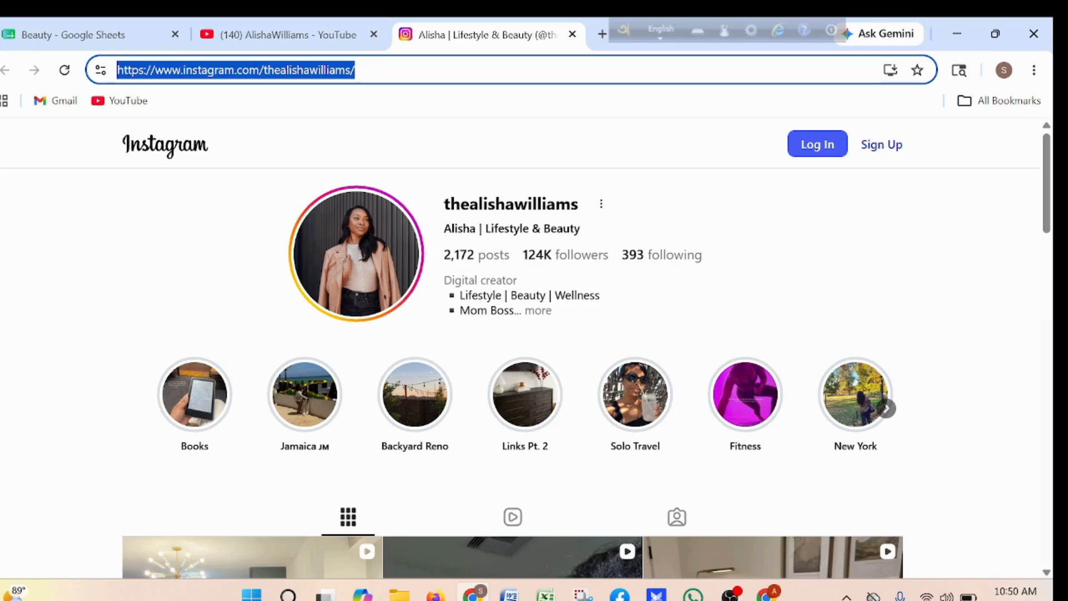
pyautogui.moveTo(482, 229); pyautogui.dragTo(592, 233)
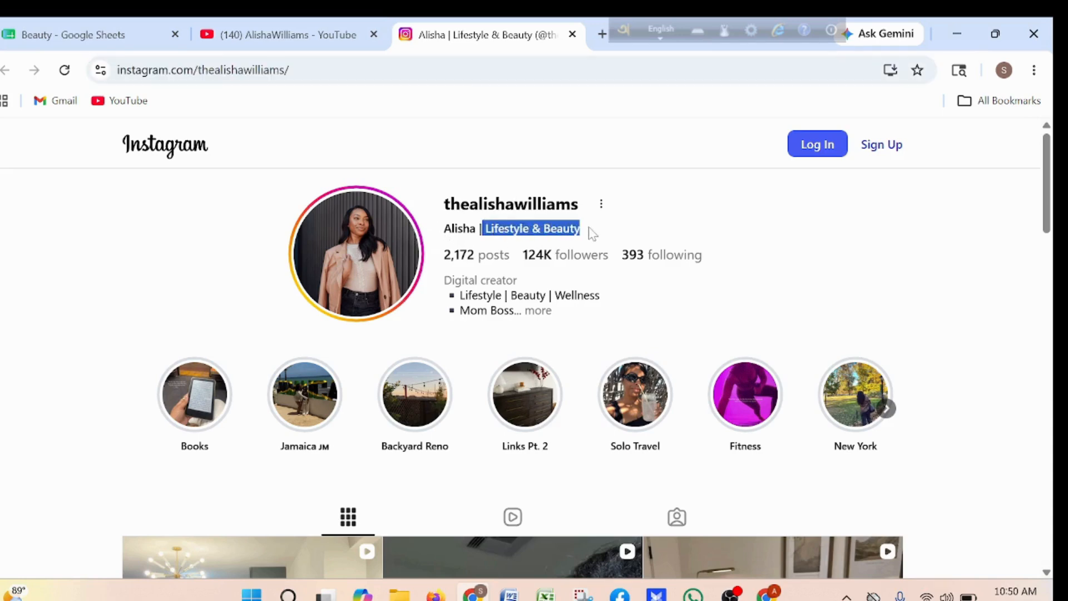
pyautogui.click(443, 228)
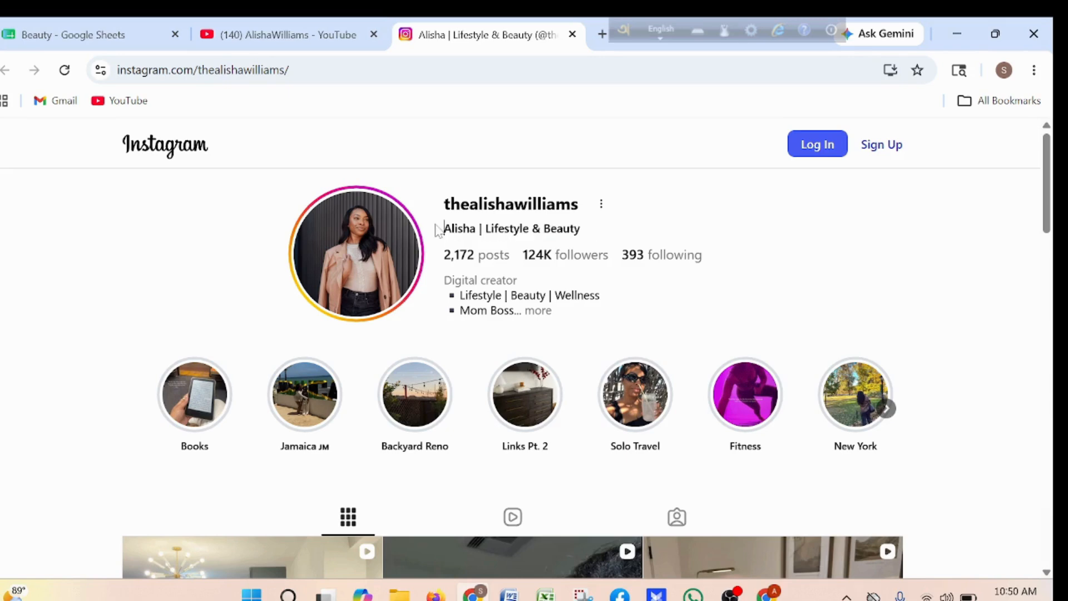
pyautogui.moveTo(444, 228); pyautogui.dragTo(477, 228)
pyautogui.hotkey('ctrl', 'c')
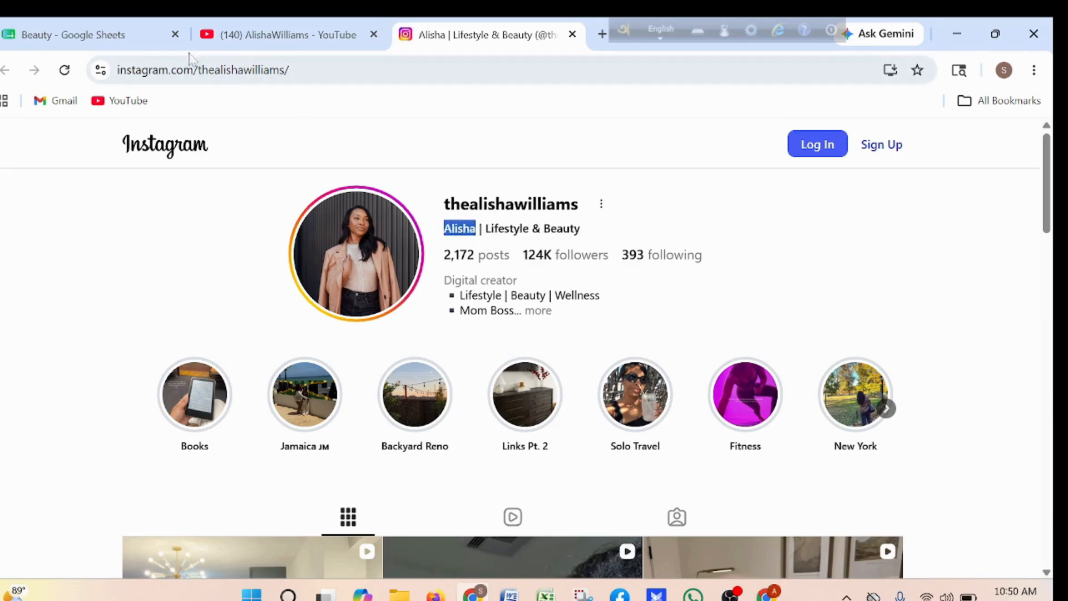
pyautogui.click(106, 36)
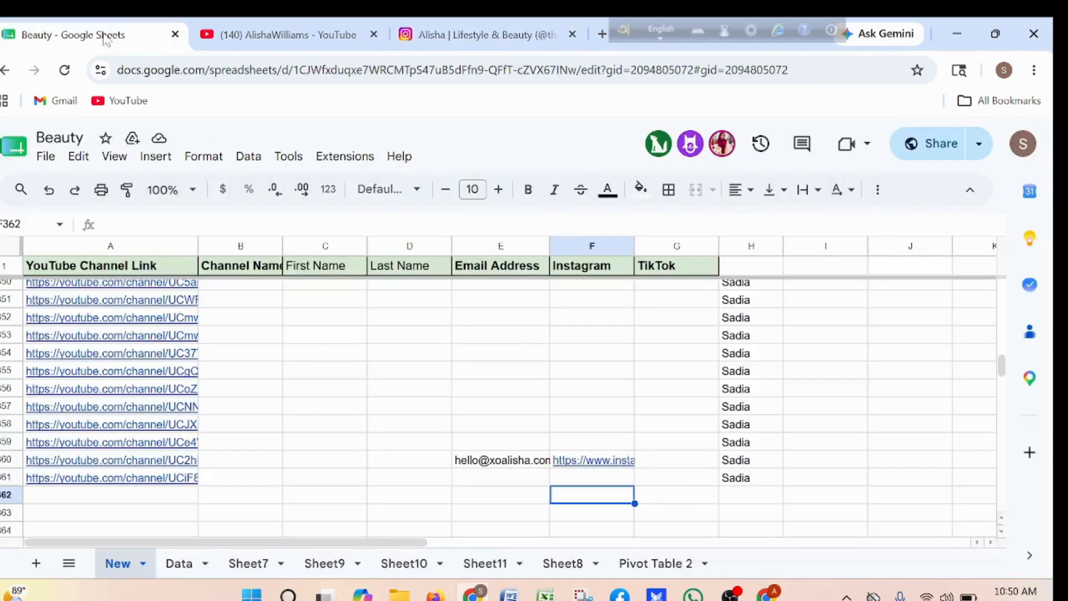
pyautogui.click(332, 461)
pyautogui.hotkey('ctrl', 'v')
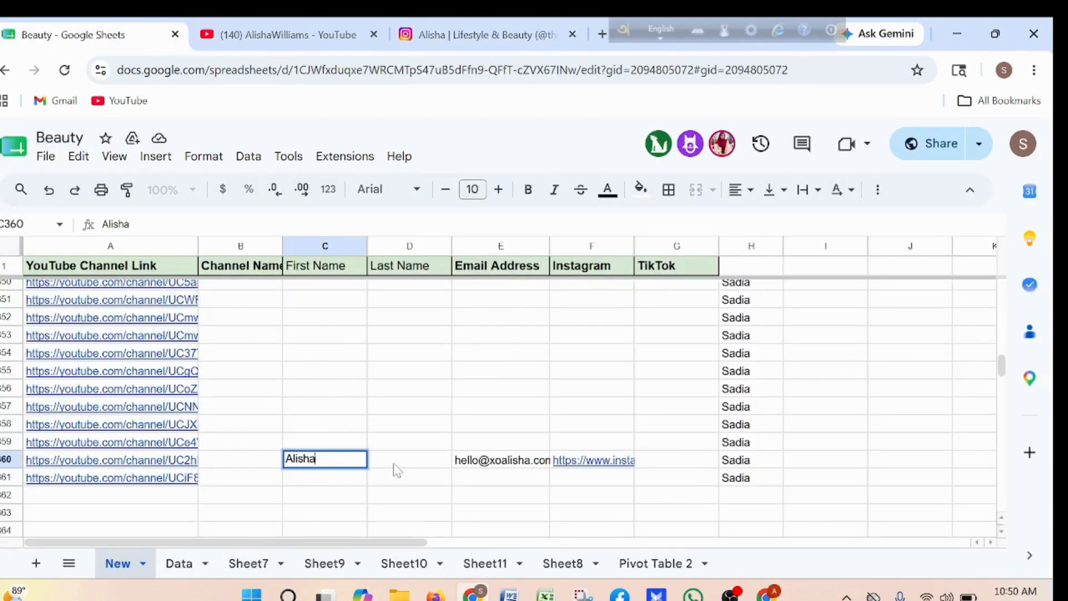
# Open the TikTok profile linked in the YouTube channel's About details and hide the floating keyboard-language bar
pyautogui.click(519, 31)
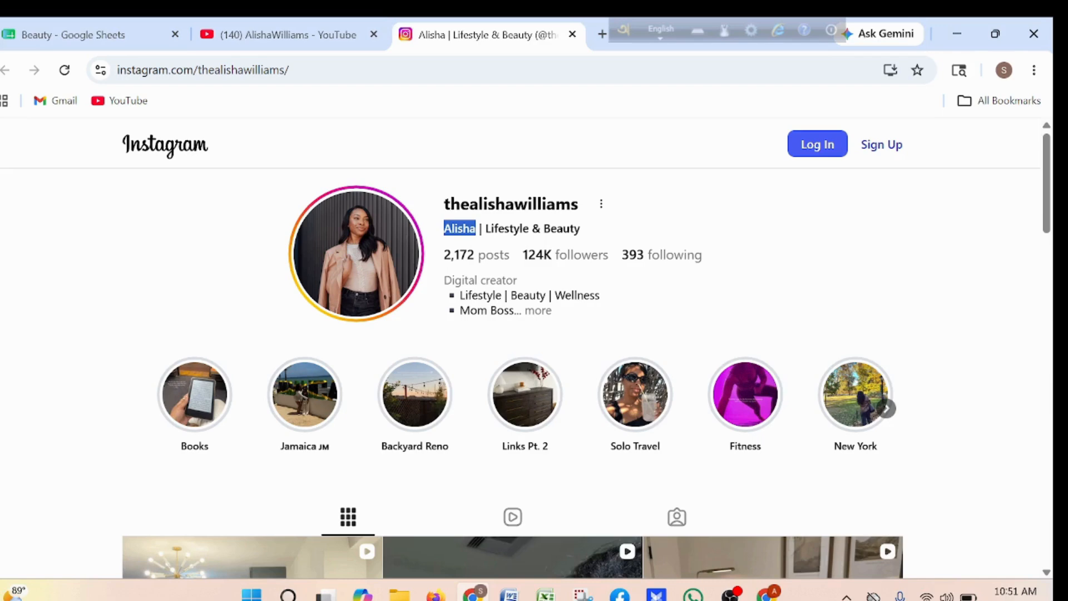
pyautogui.click(270, 36)
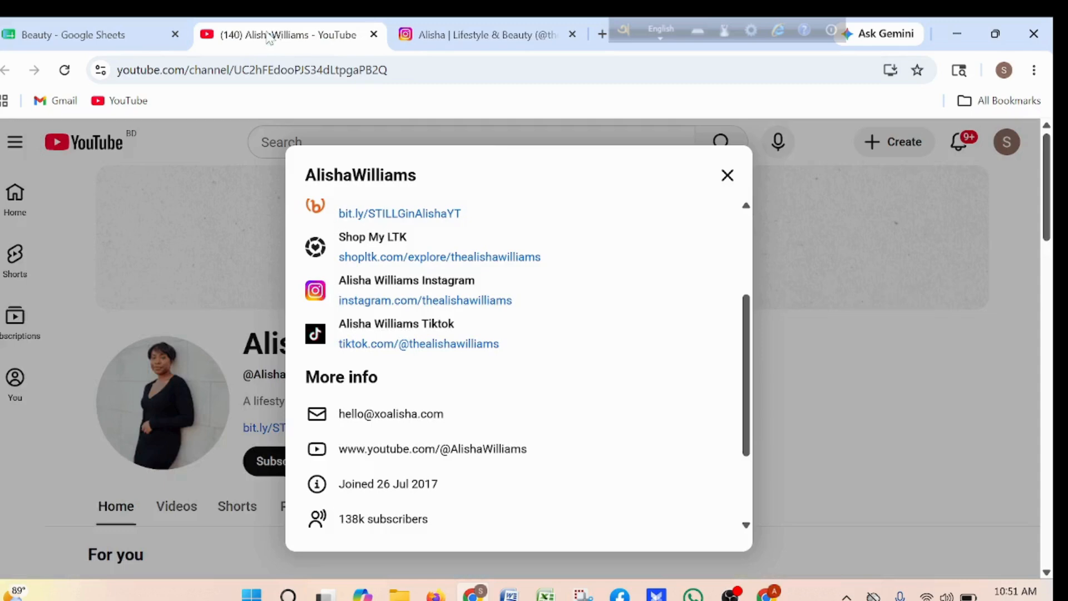
pyautogui.click(376, 346)
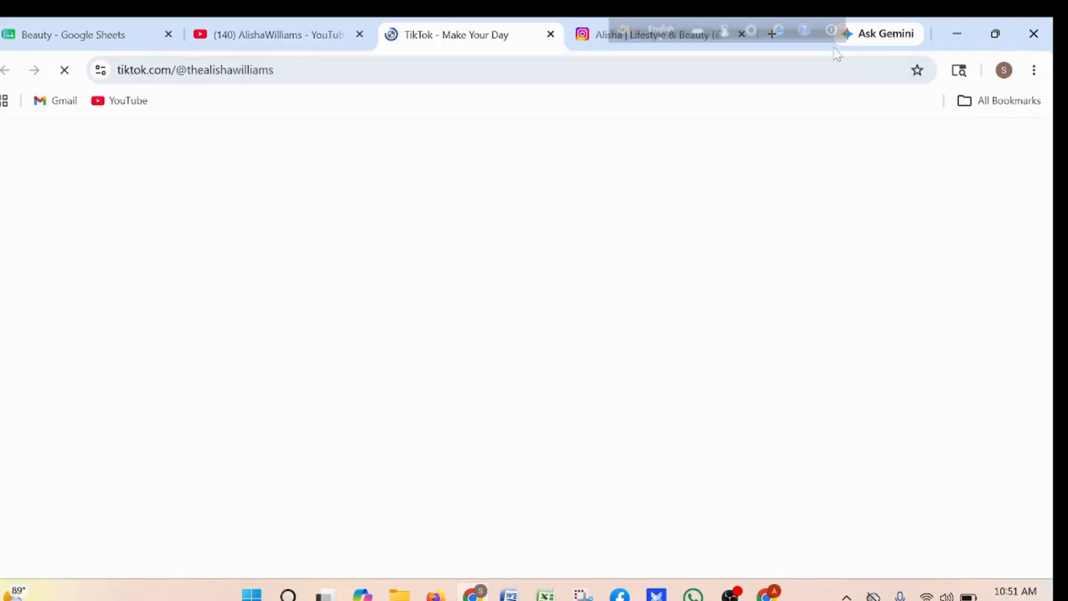
pyautogui.click(833, 30)
pyautogui.click(835, 73)
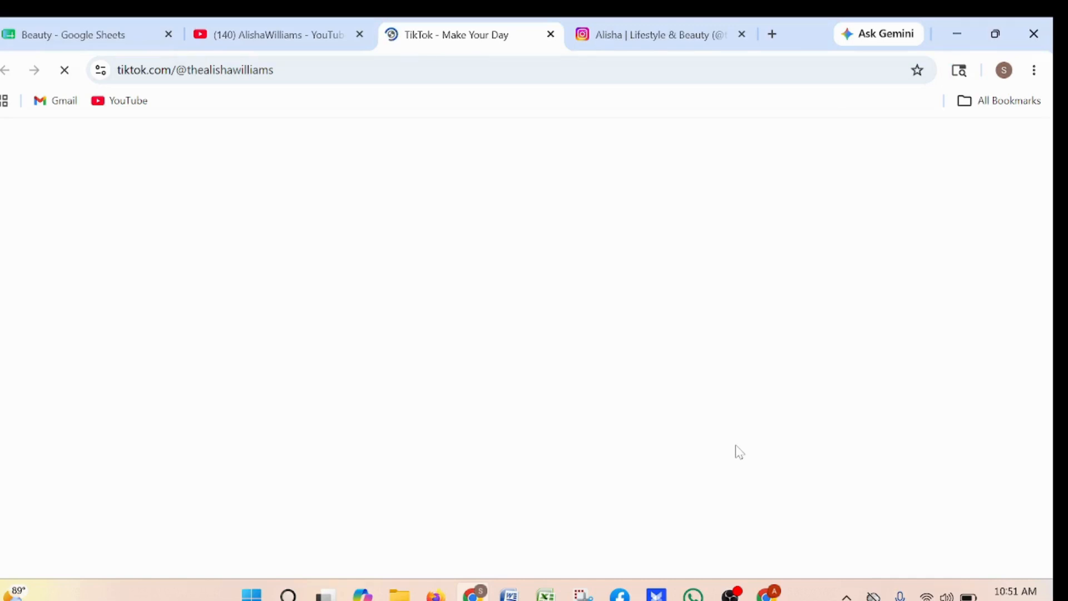
# Copy the TikTok profile's full web address into the TikTok cell of row 360
pyautogui.hotkey('ctrl', 'l')
pyautogui.hotkey('ctrl', 'c')
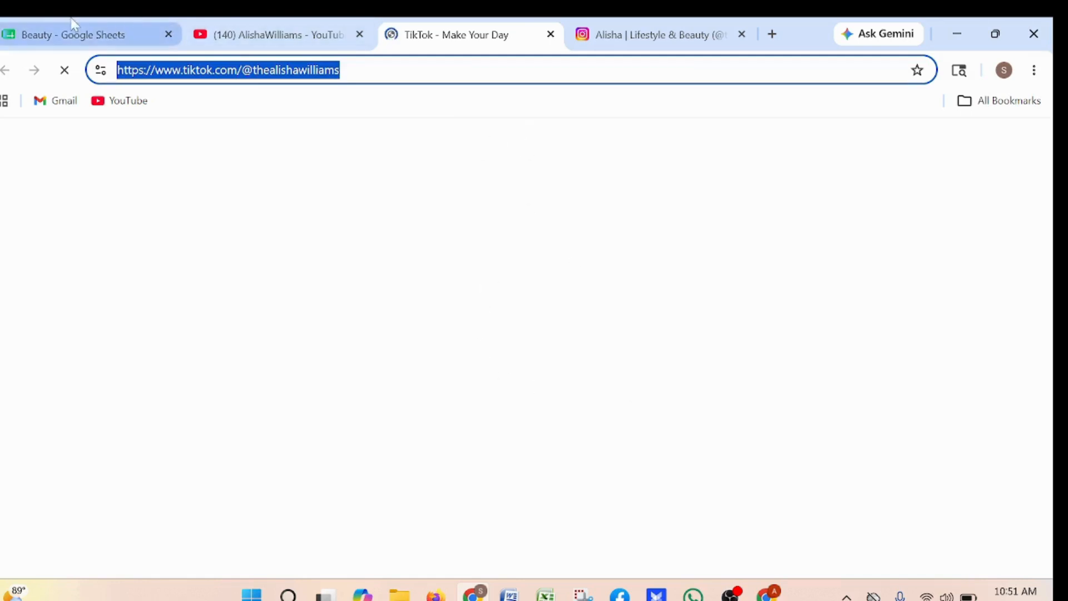
pyautogui.click(89, 38)
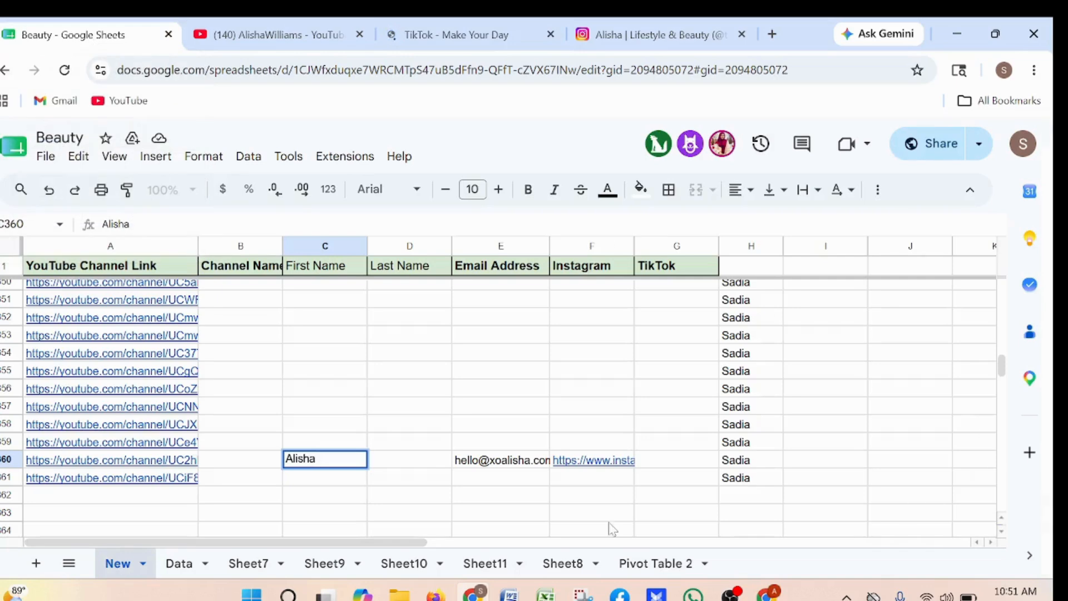
pyautogui.click(655, 466)
pyautogui.doubleClick(654, 466)
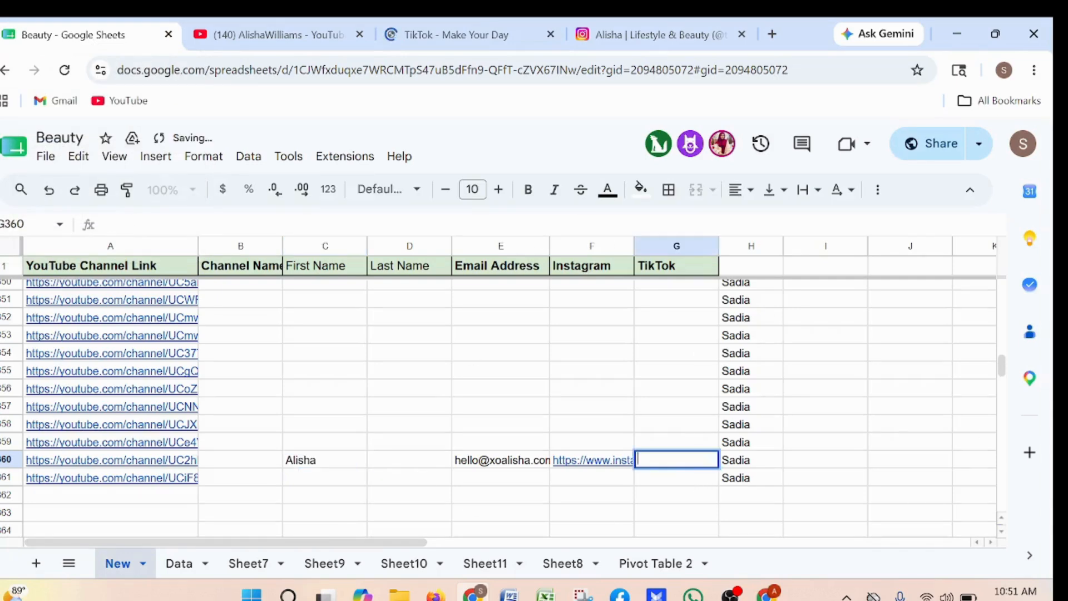
pyautogui.hotkey('ctrl', 'v')
pyautogui.click(640, 499)
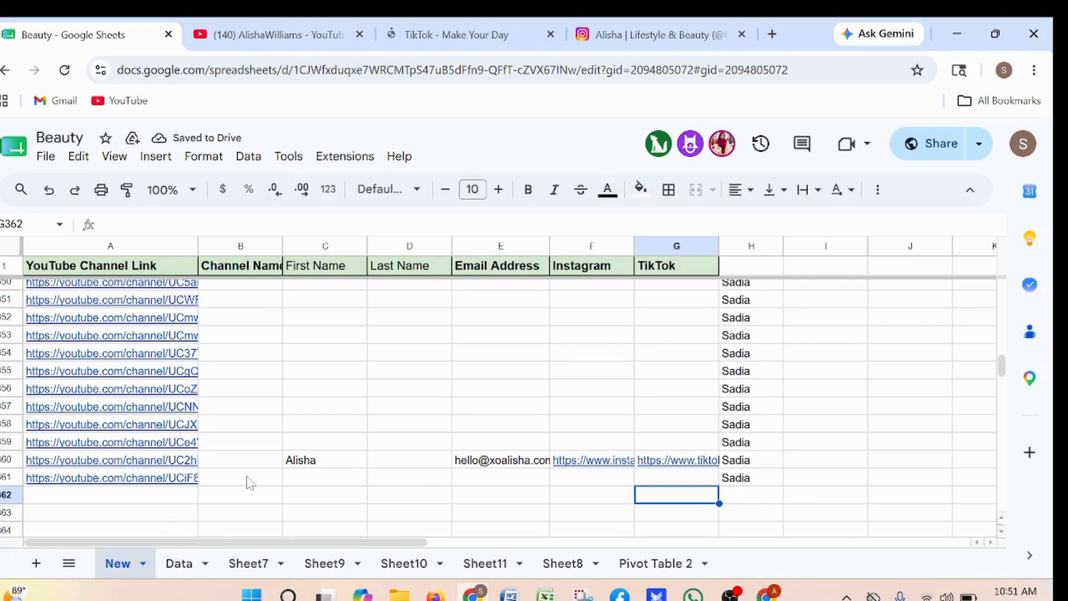
pyautogui.scroll(3, 331, 482)
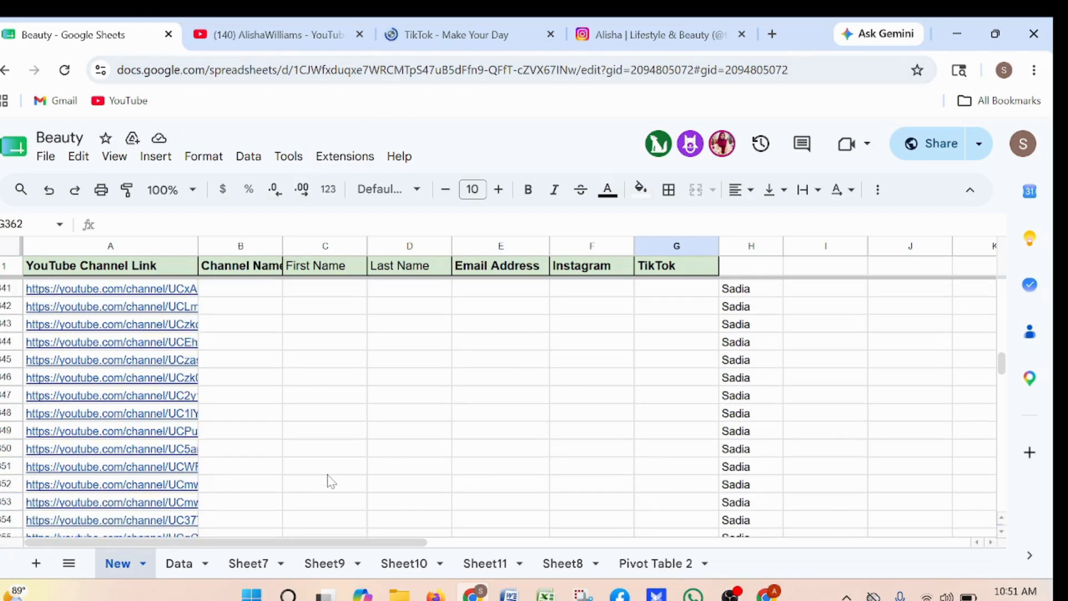
pyautogui.scroll(-10, 331, 482)
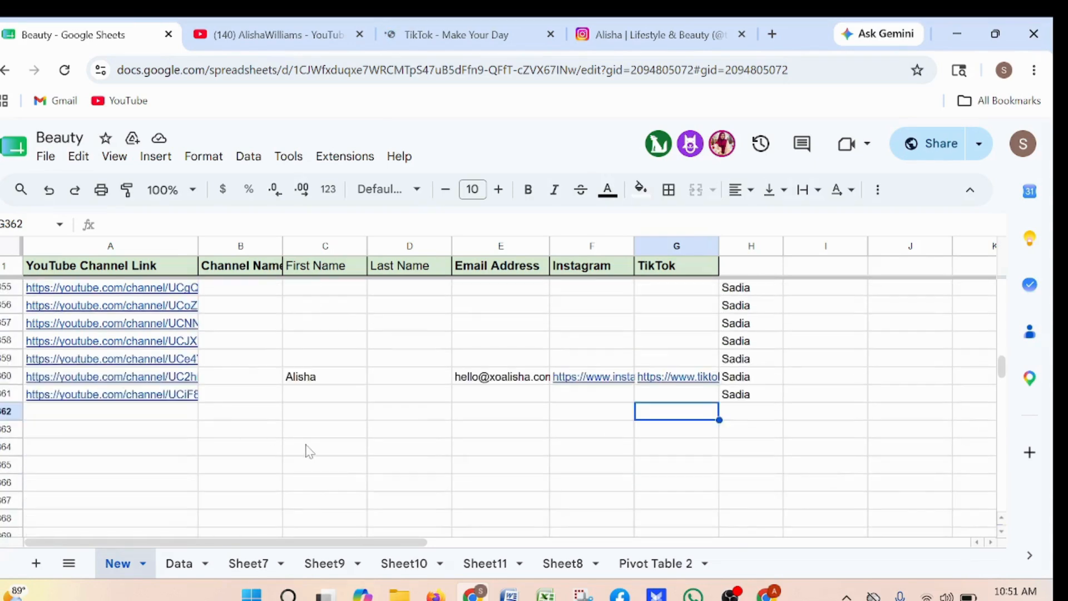
# Copy the creator's last name from the YouTube channel's About details into the Last Name cell of row 360
pyautogui.scroll(6, 312, 455)
pyautogui.click(619, 39)
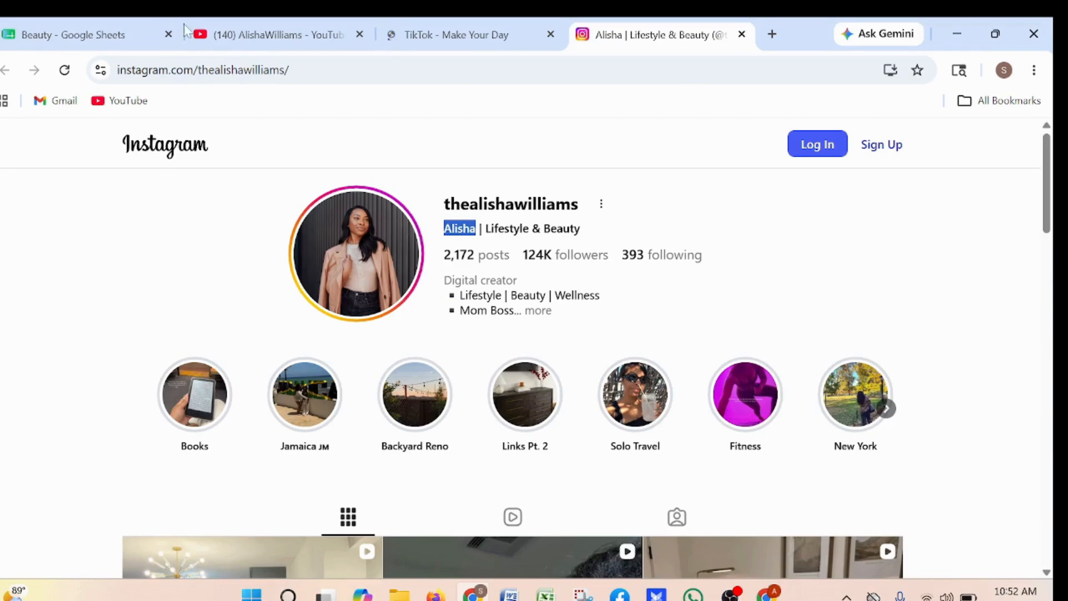
pyautogui.click(246, 45)
pyautogui.moveTo(289, 185); pyautogui.dragTo(427, 169)
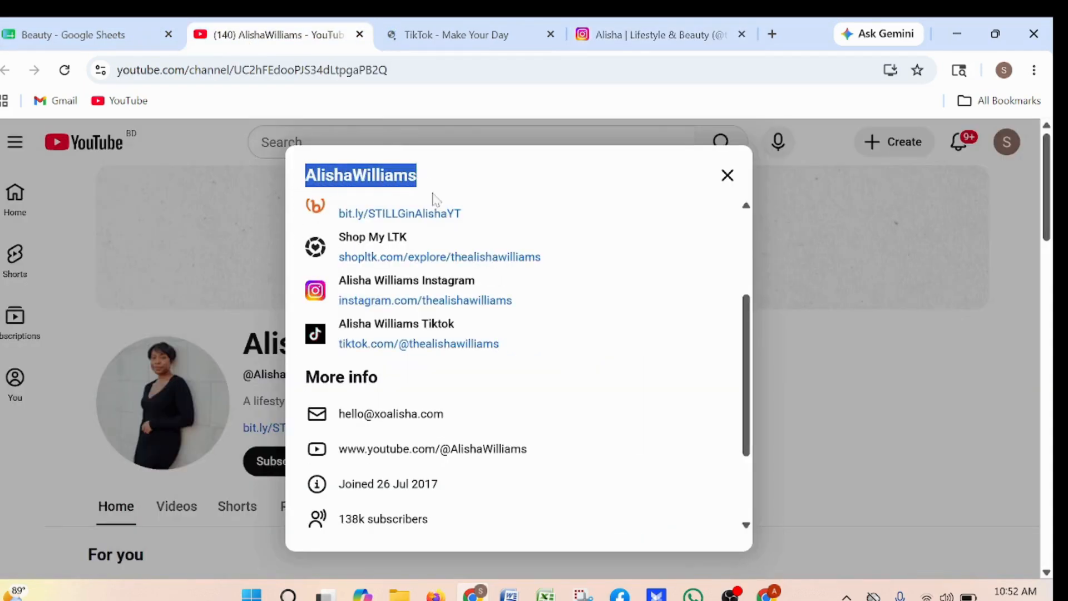
pyautogui.click(434, 187)
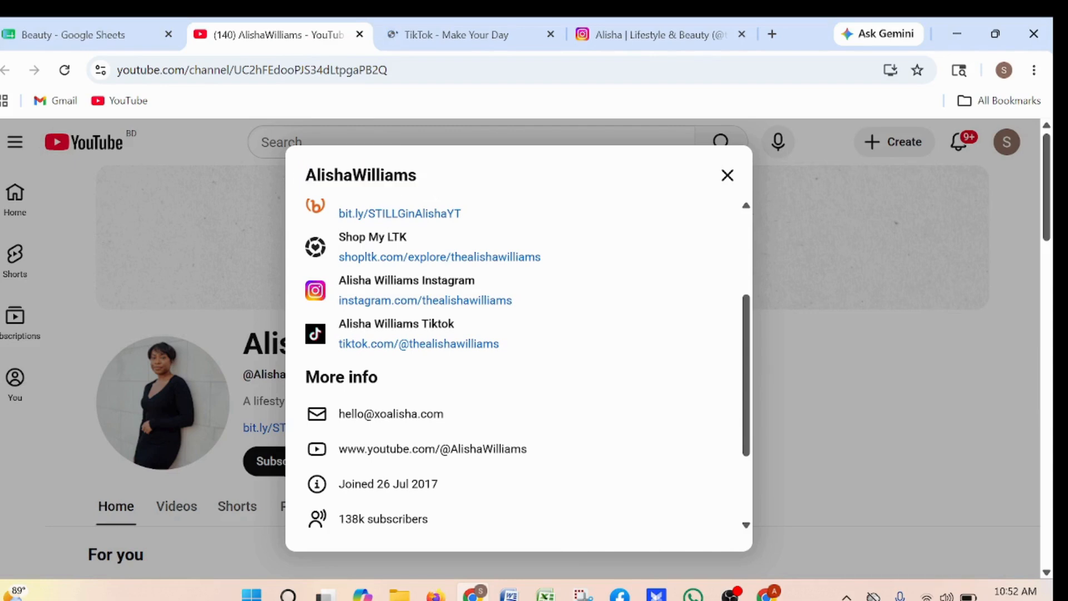
pyautogui.moveTo(352, 176); pyautogui.dragTo(434, 184)
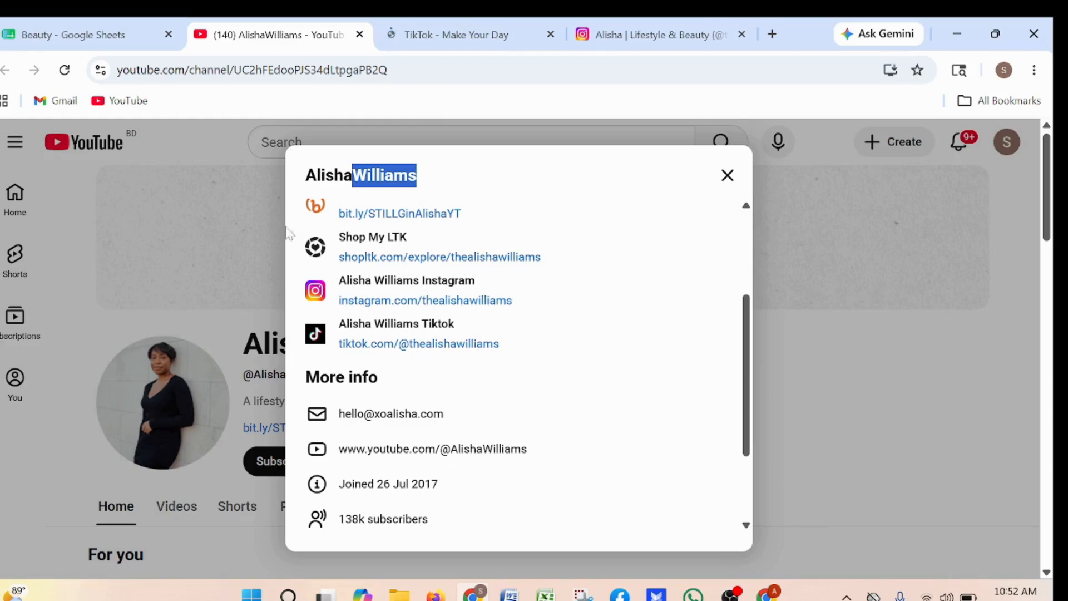
pyautogui.click(97, 38)
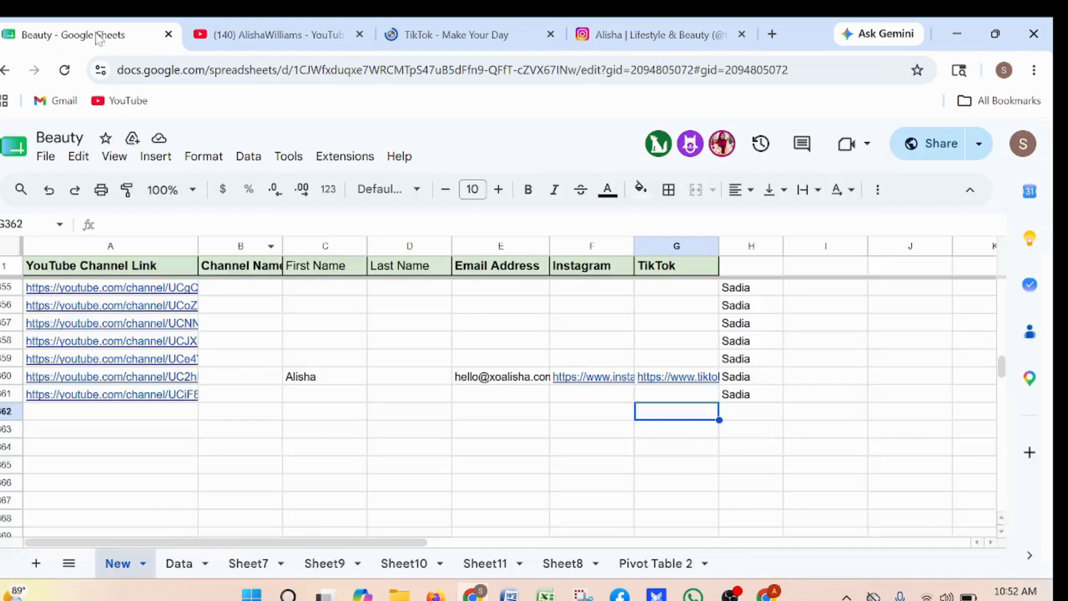
pyautogui.click(236, 364)
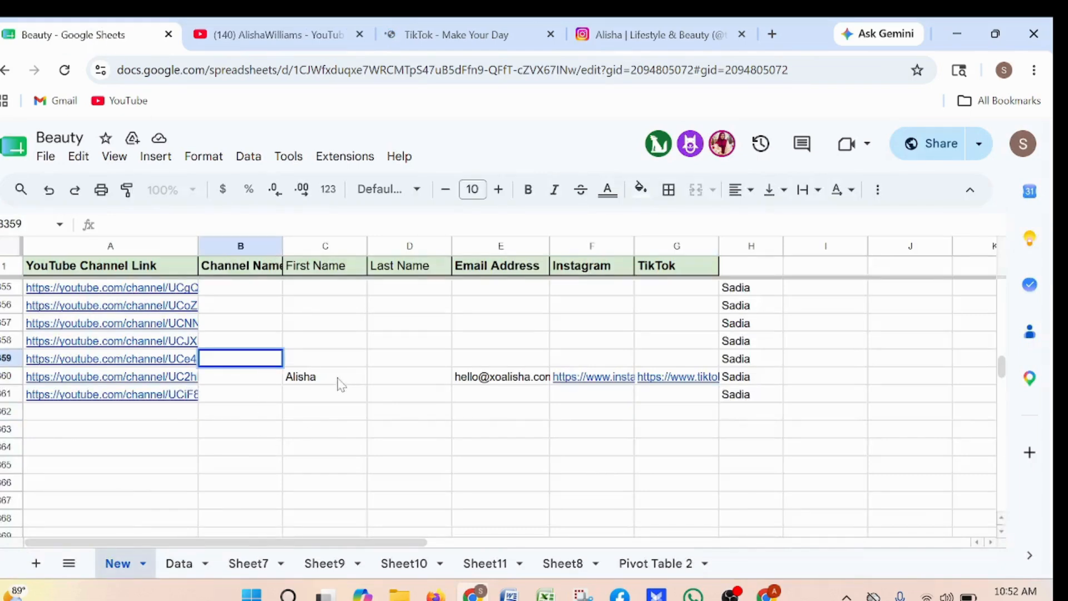
pyautogui.doubleClick(393, 384)
pyautogui.write('Williams')
pyautogui.click(402, 414)
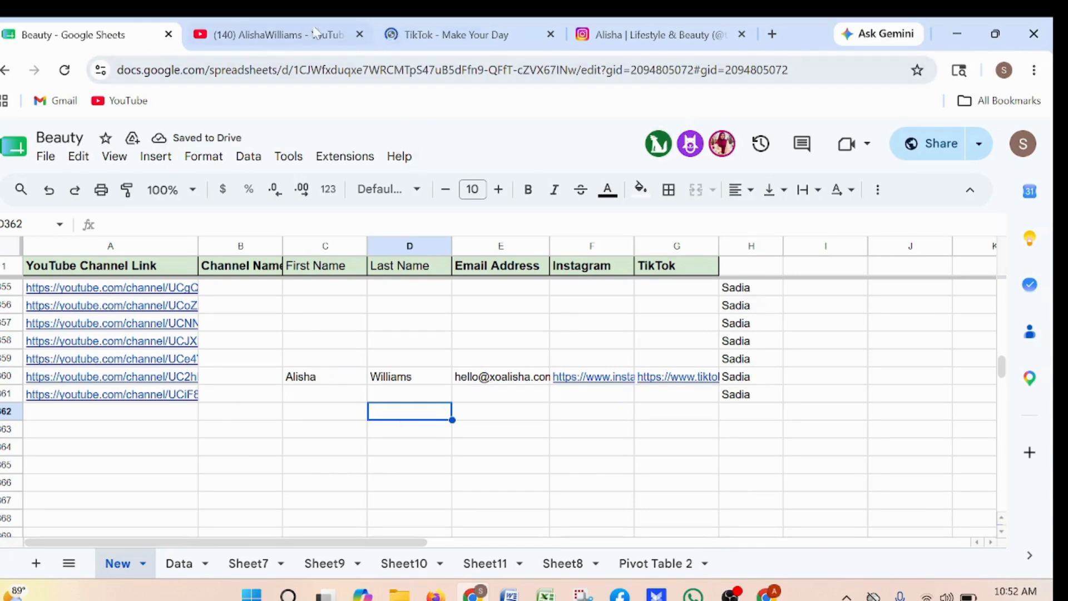
# Return to the row 360 creator's YouTube channel and close its About details
pyautogui.click(253, 33)
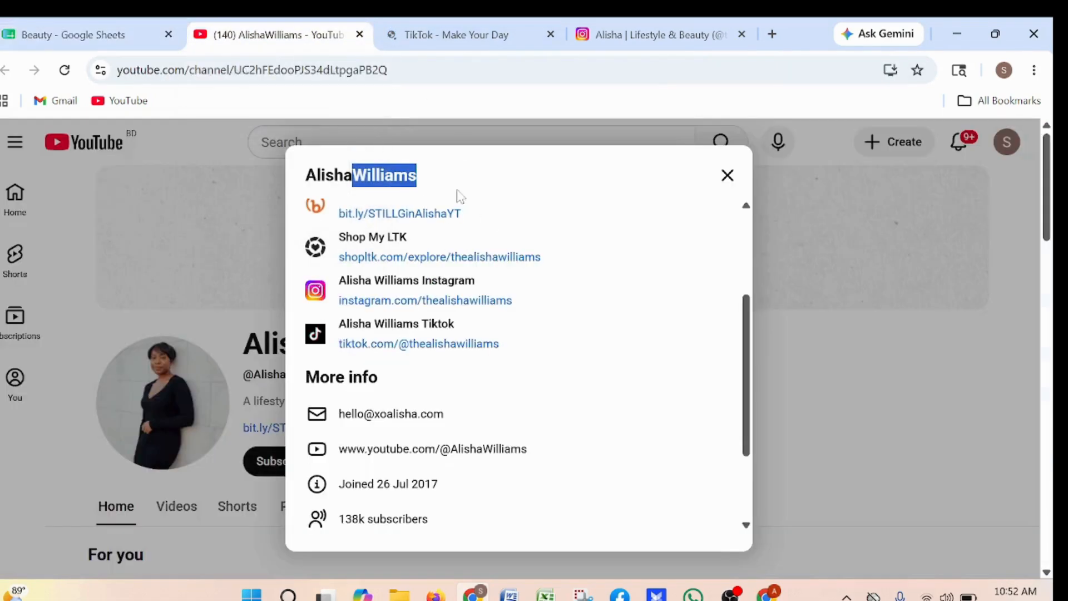
pyautogui.click(519, 192)
pyautogui.click(727, 175)
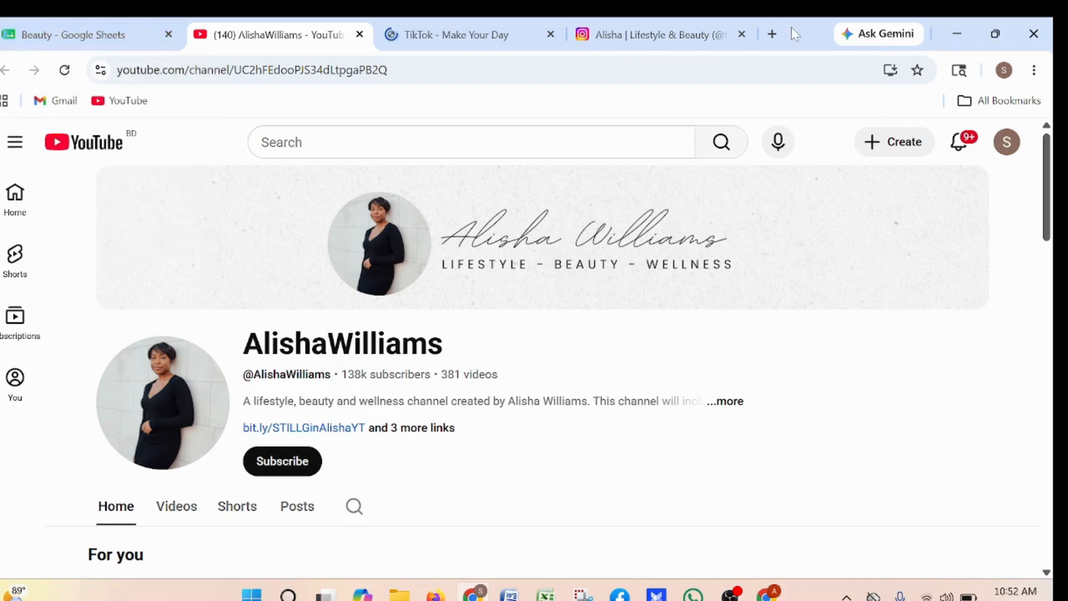
# Open the YouTube channel linked in row 359 of the Beauty spreadsheet
pyautogui.click(55, 37)
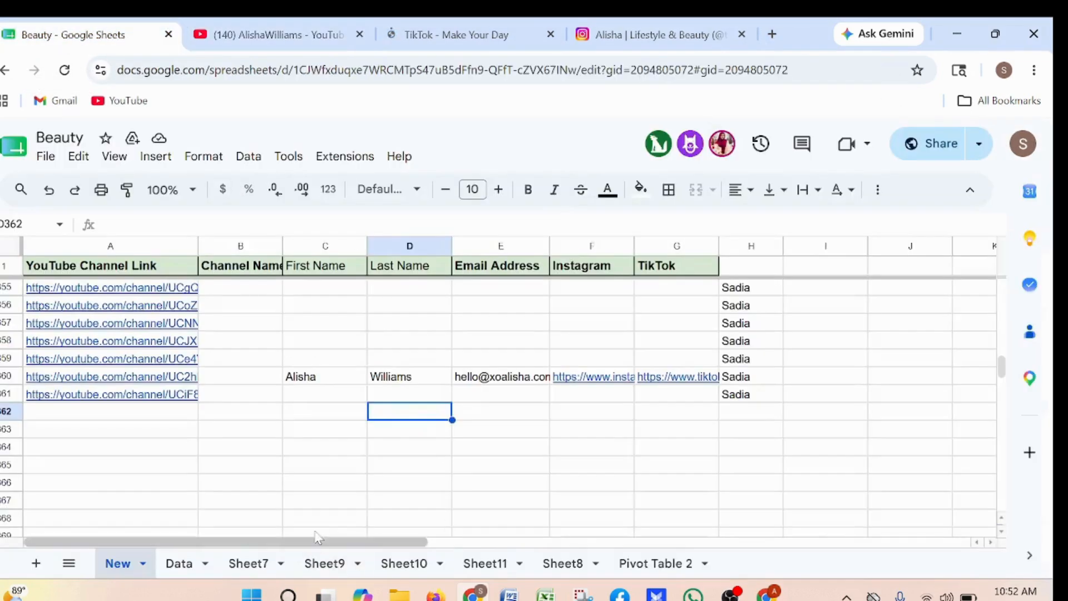
pyautogui.scroll(2, 198, 445)
pyautogui.scroll(-6, 198, 444)
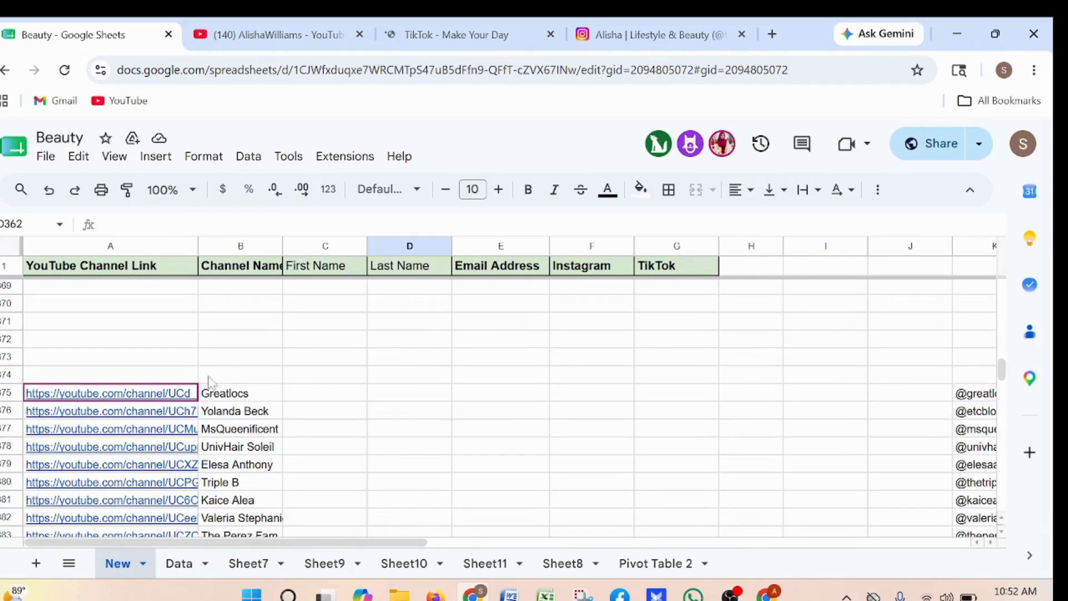
pyautogui.scroll(5, 248, 380)
pyautogui.click(132, 358)
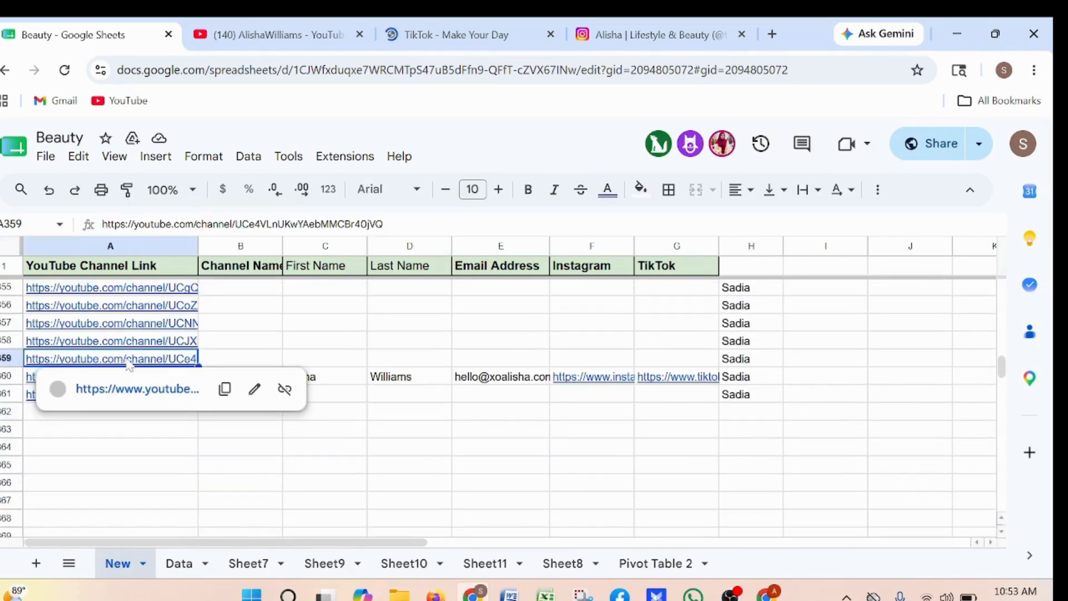
pyautogui.click(122, 390)
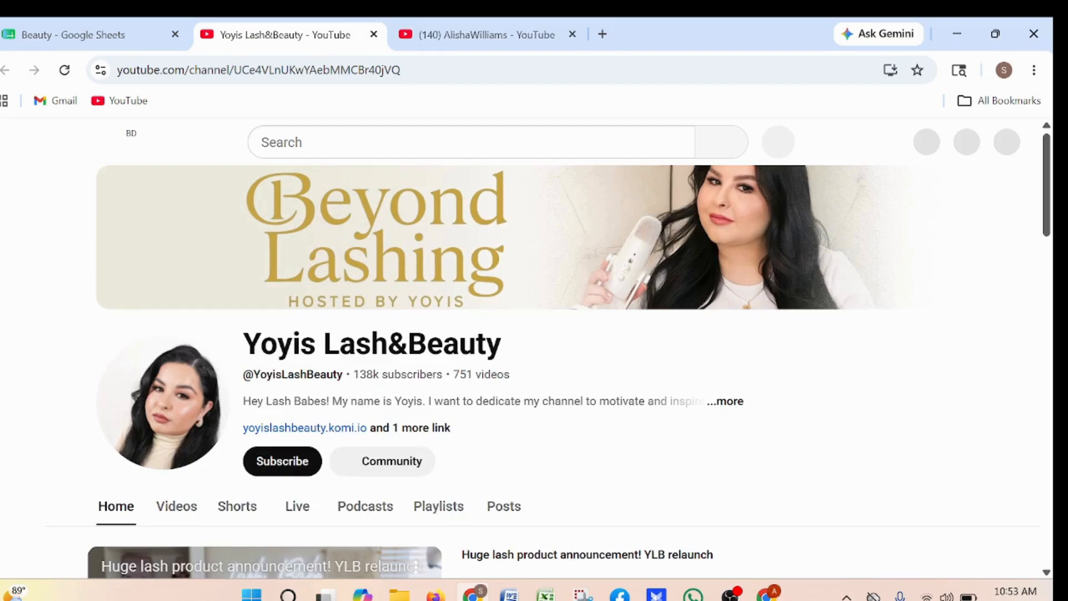
# Copy the channel name Yoyis Lash&Beauty and review the channel's About details for its links and contact information
pyautogui.moveTo(243, 343); pyautogui.dragTo(502, 344)
pyautogui.hotkey('ctrl', 'c')
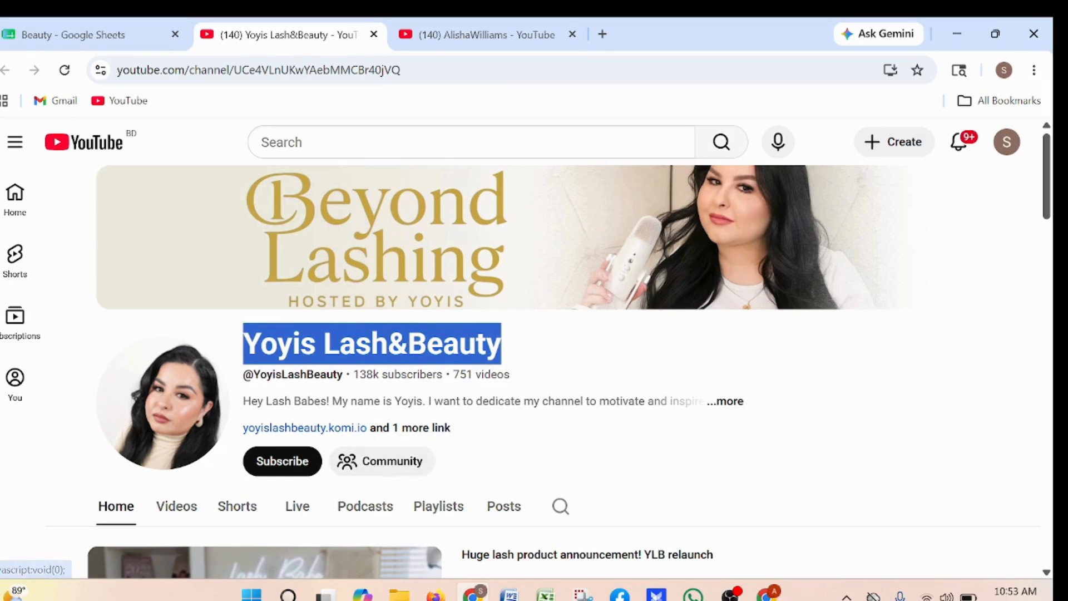
pyautogui.click(412, 431)
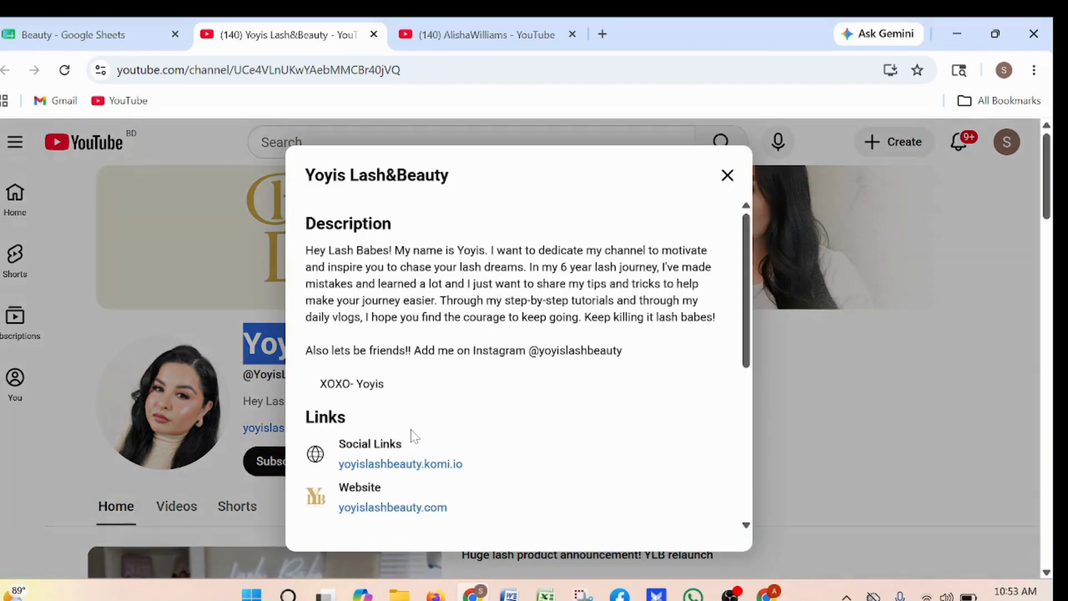
pyautogui.scroll(-5, 423, 434)
pyautogui.scroll(3, 435, 429)
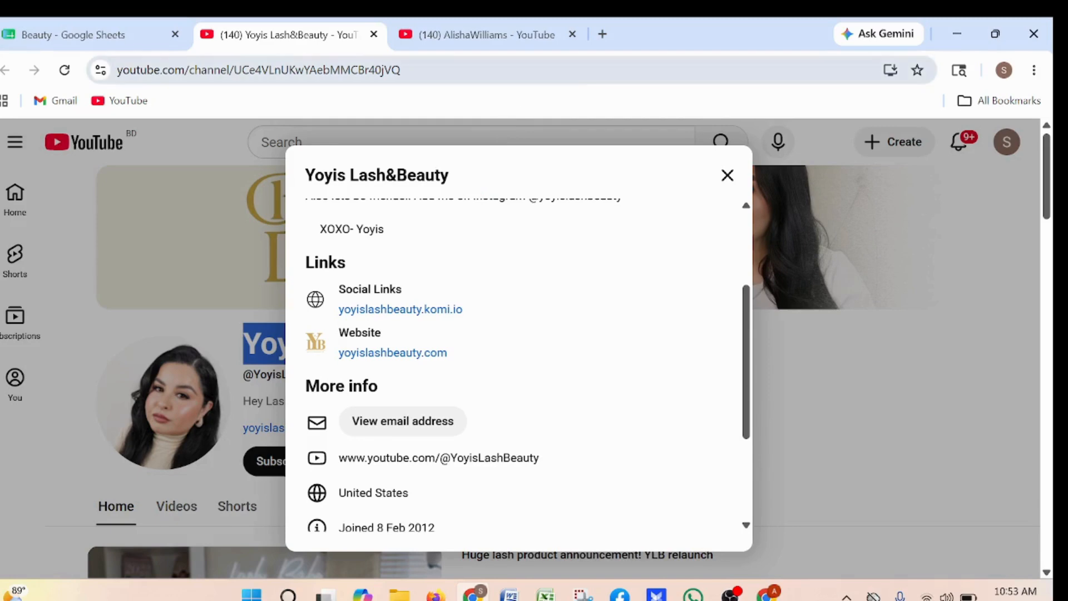
# Search the web in a new tab for "Yoyis Lash&Beauty youtube owner name"
pyautogui.click(603, 34)
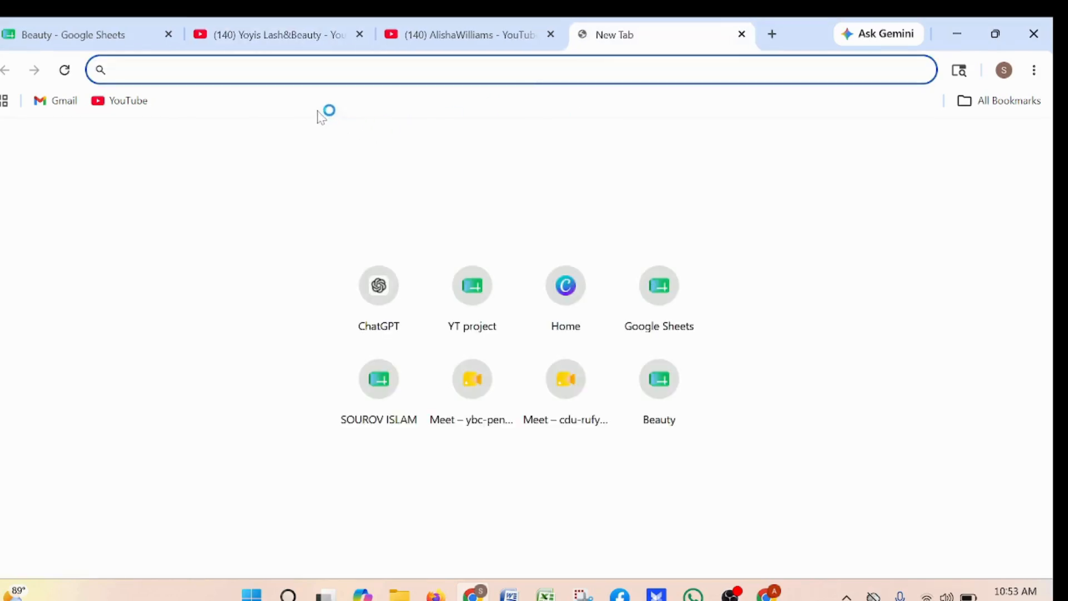
pyautogui.hotkey('ctrl', 'v')
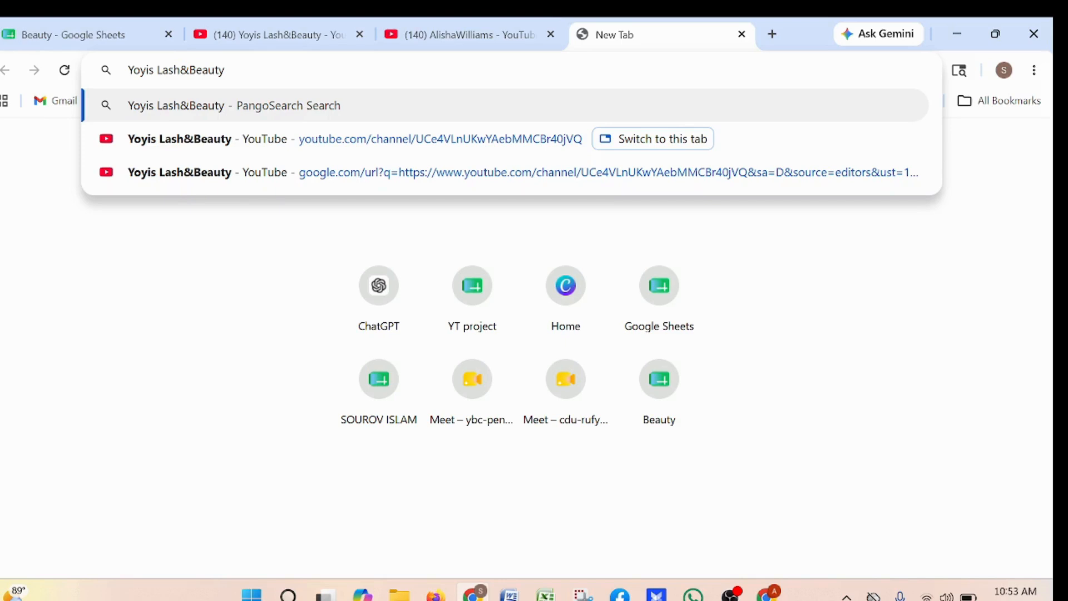
pyautogui.write('youtube')
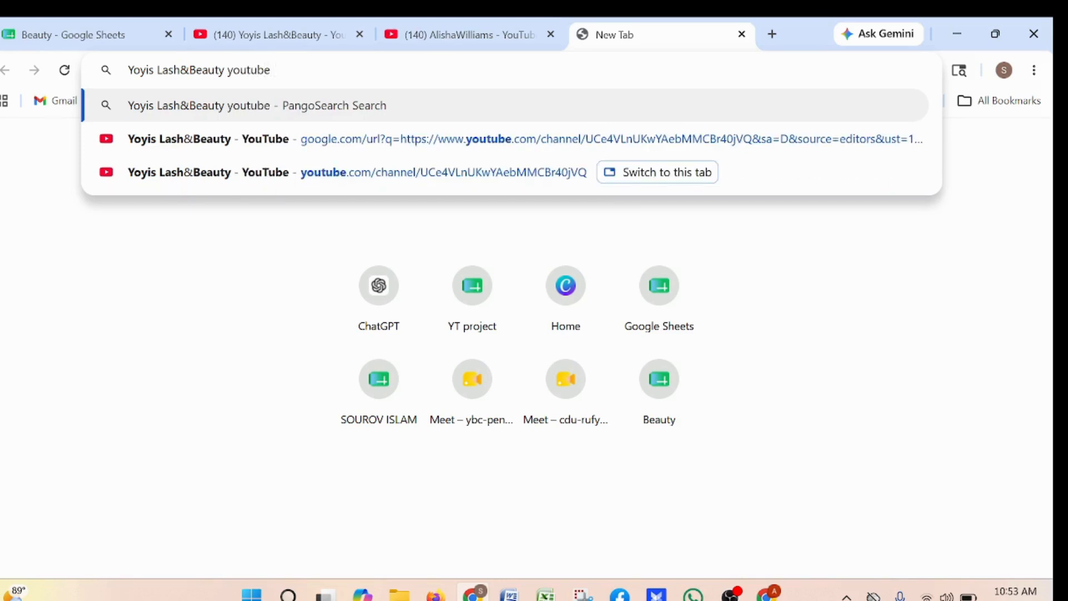
pyautogui.write(' own')
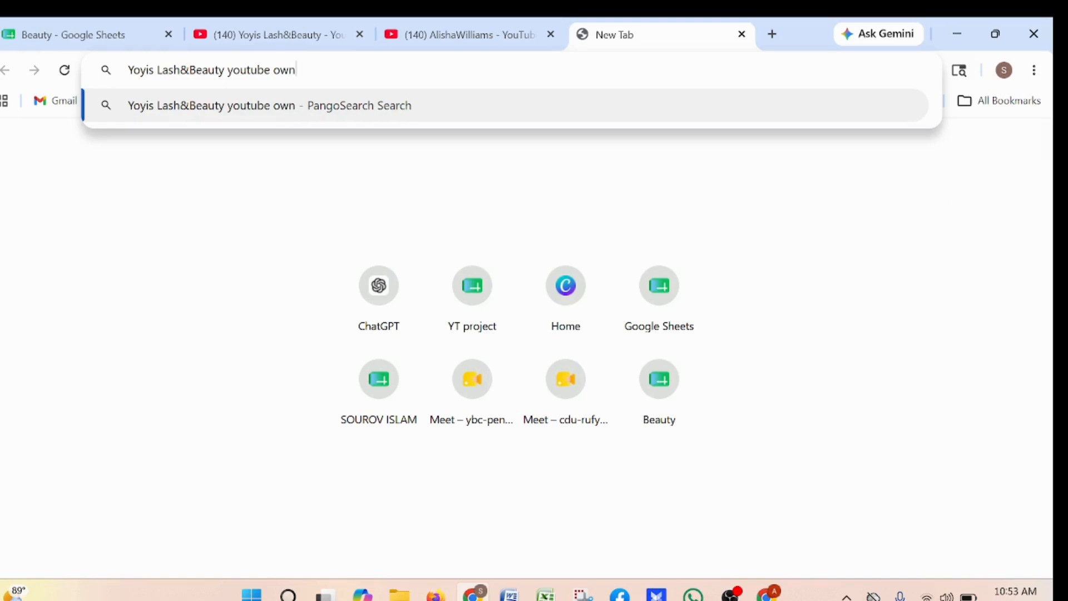
pyautogui.write('er name')
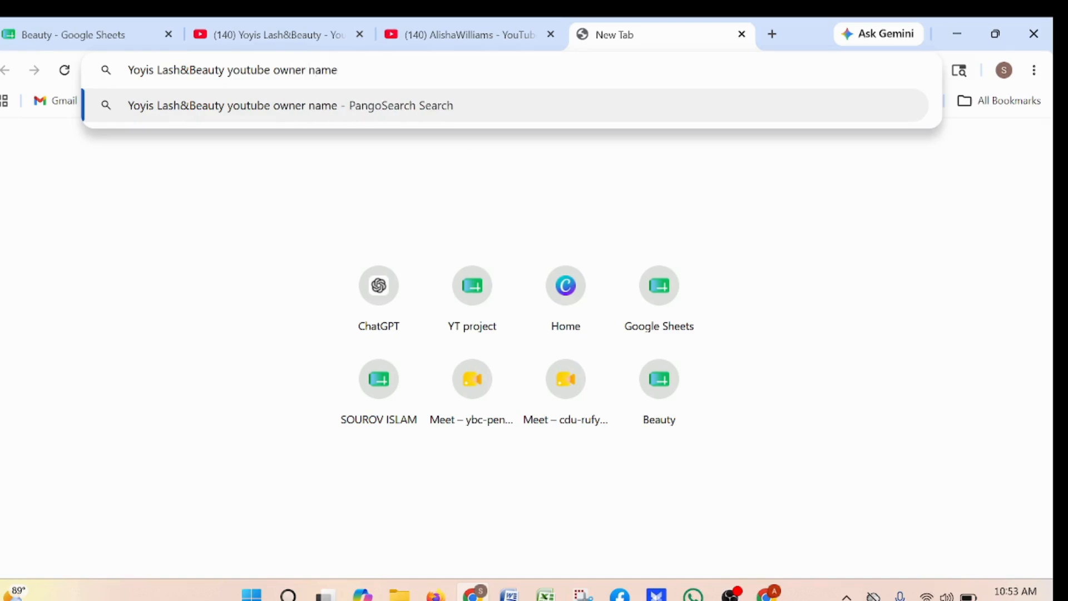
pyautogui.press('Return')
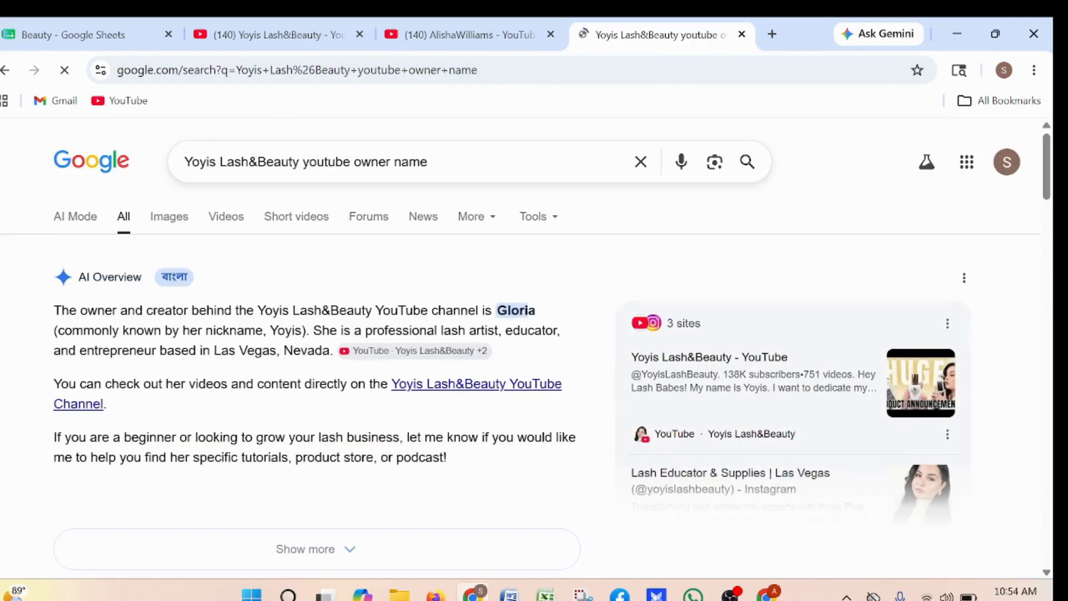
# Copy the search phrase "youtube owner name" and pin it in the clipboard history for reuse
pyautogui.moveTo(302, 162); pyautogui.dragTo(427, 162)
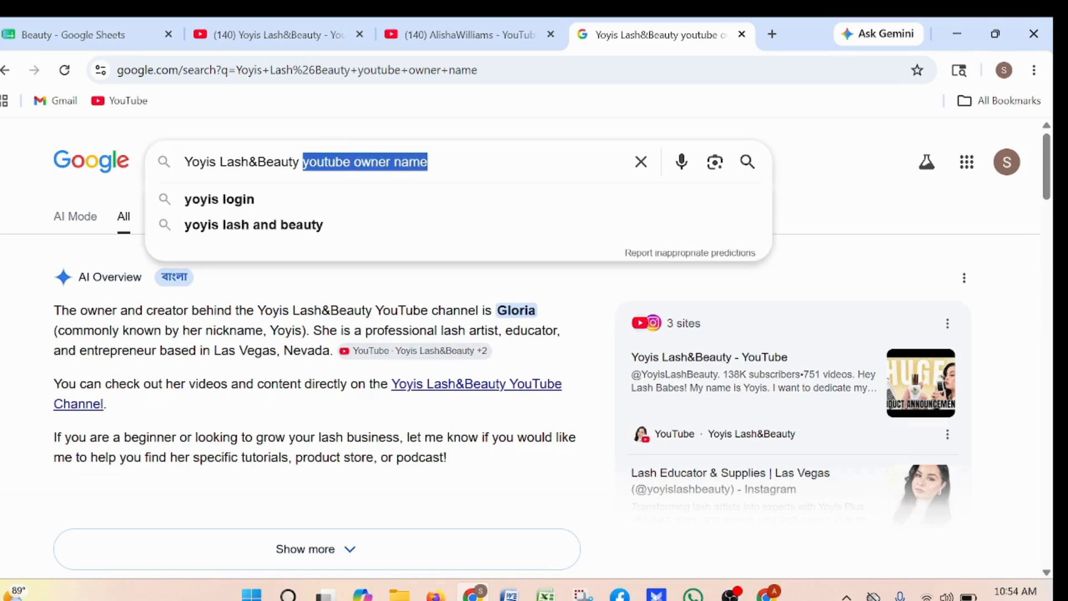
pyautogui.press('super+v')
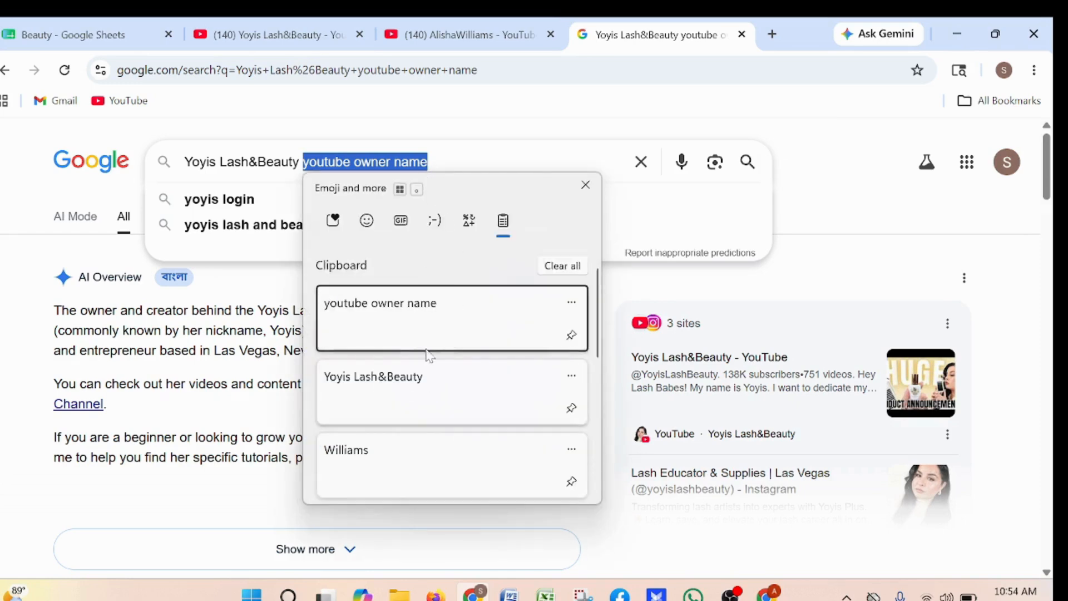
pyautogui.click(570, 335)
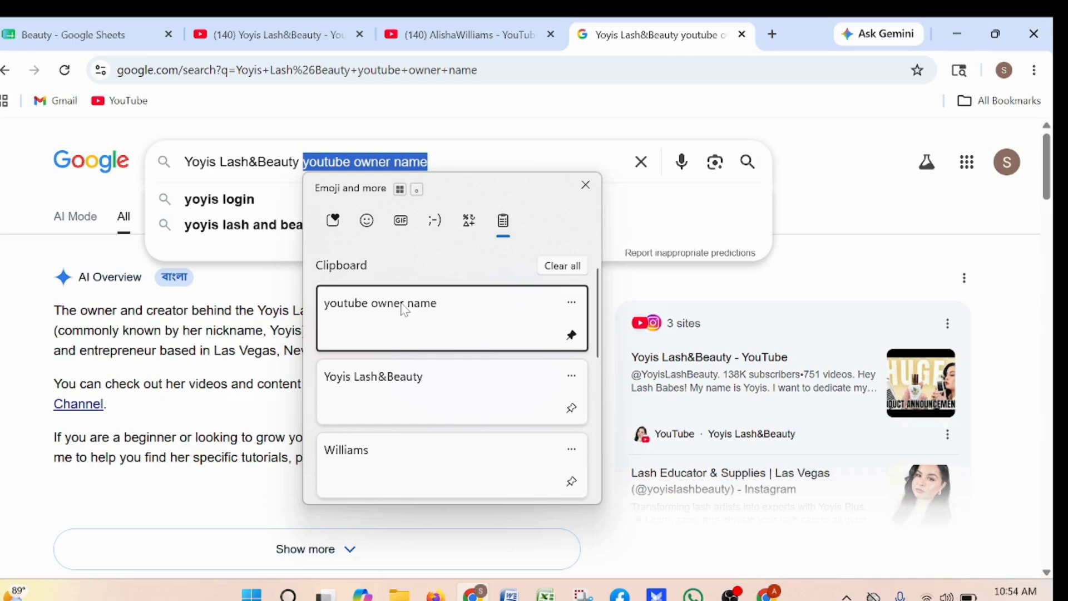
pyautogui.click(473, 164)
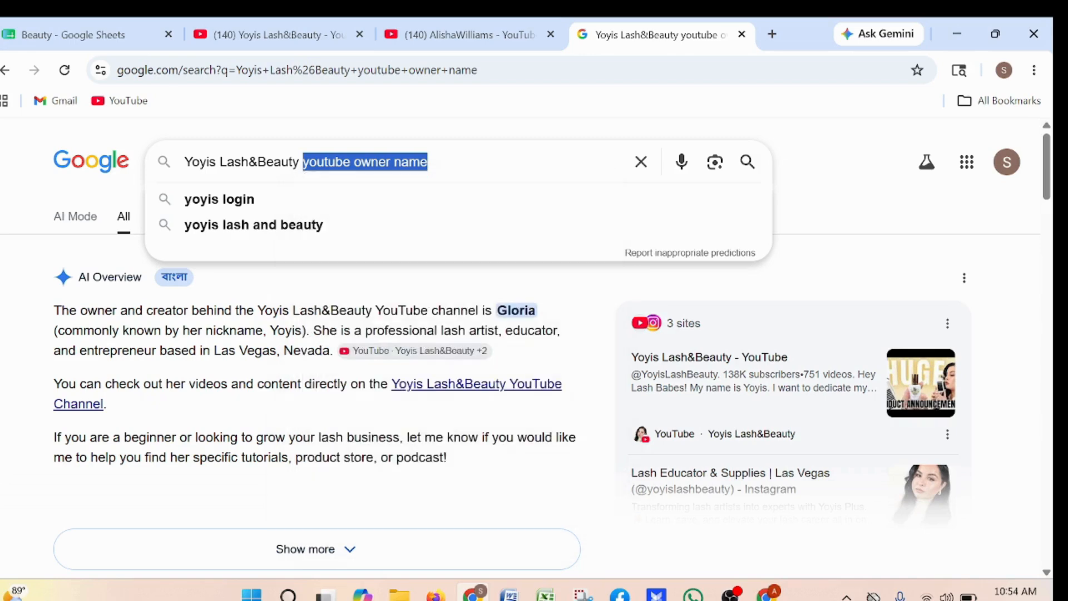
pyautogui.click(472, 164)
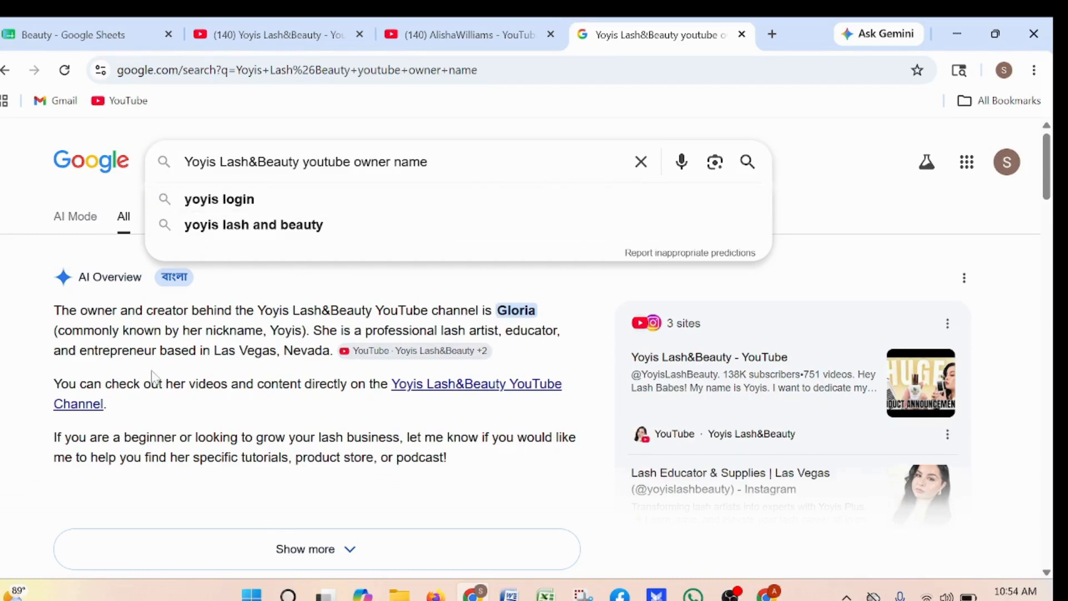
pyautogui.click(2, 389)
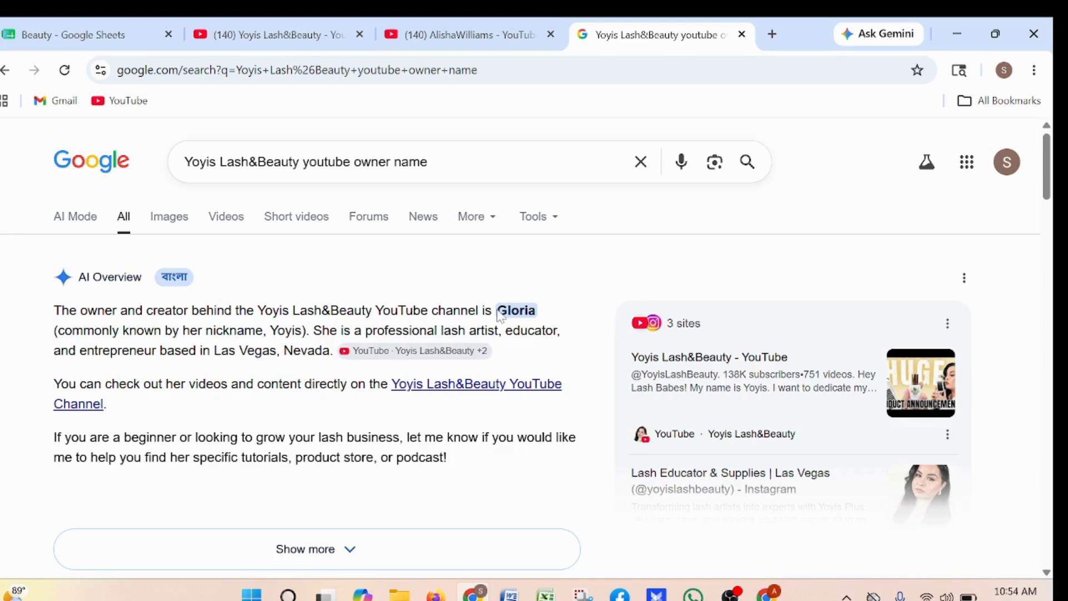
# Copy the channel owner's first name from the search's AI Overview into the First Name cell of row 359
pyautogui.moveTo(495, 310); pyautogui.dragTo(535, 310)
pyautogui.hotkey('ctrl', 'c')
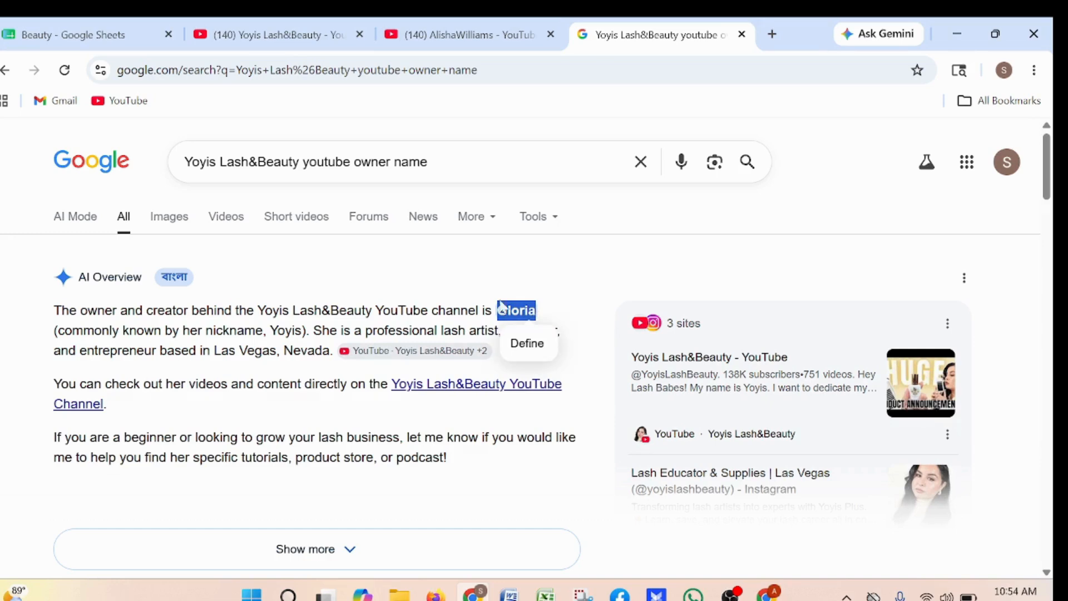
pyautogui.click(72, 35)
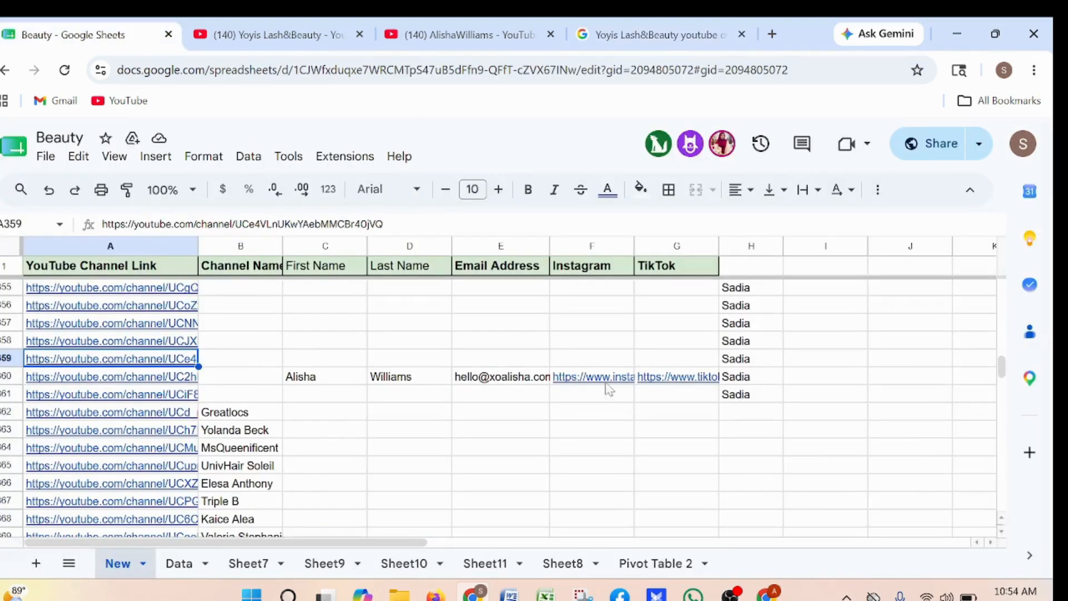
pyautogui.click(222, 380)
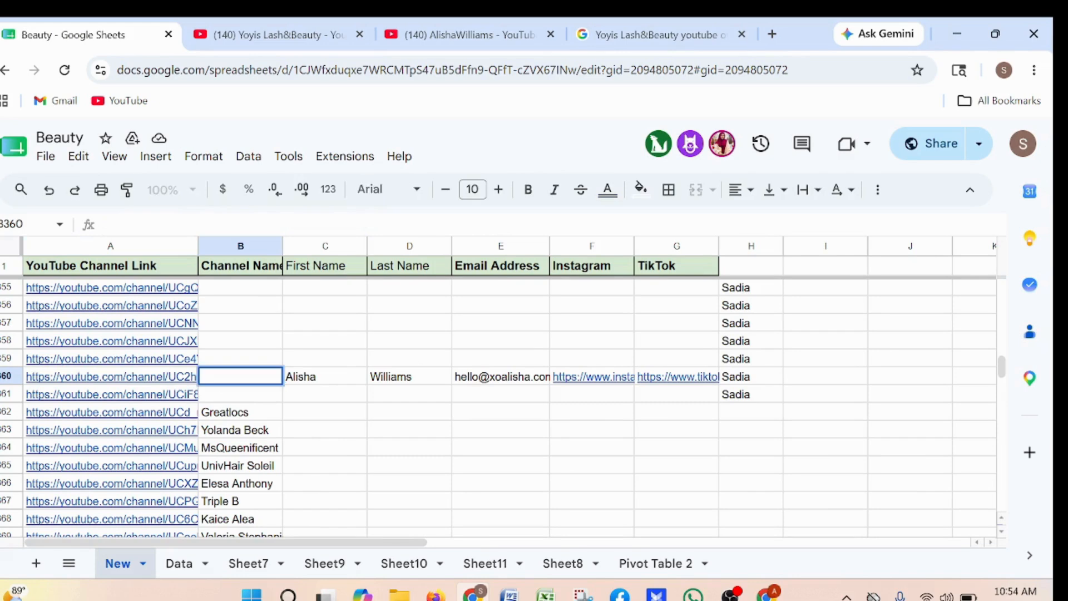
pyautogui.click(316, 402)
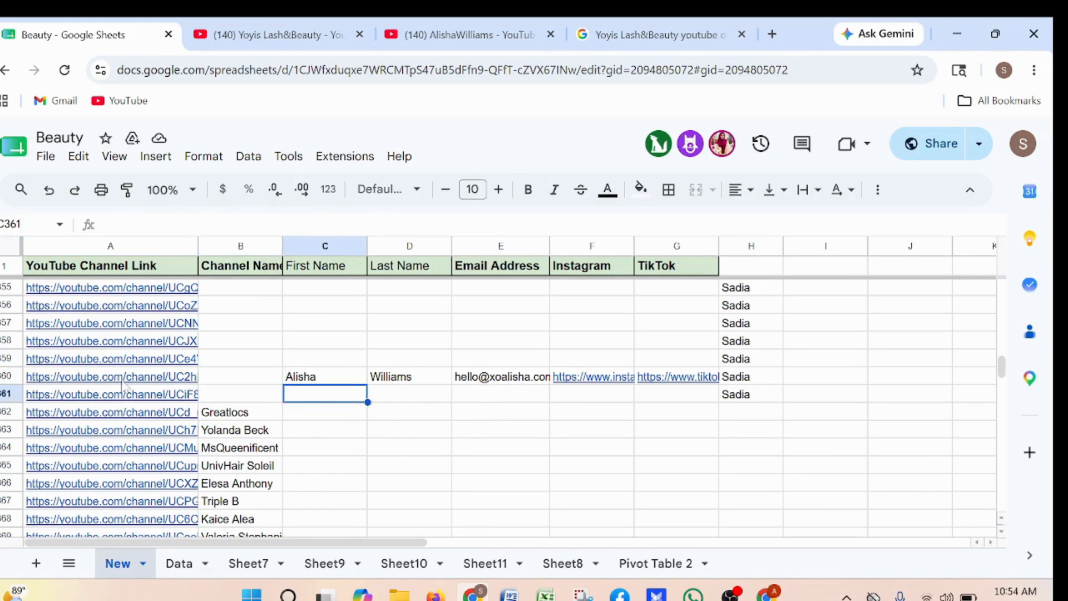
pyautogui.doubleClick(342, 360)
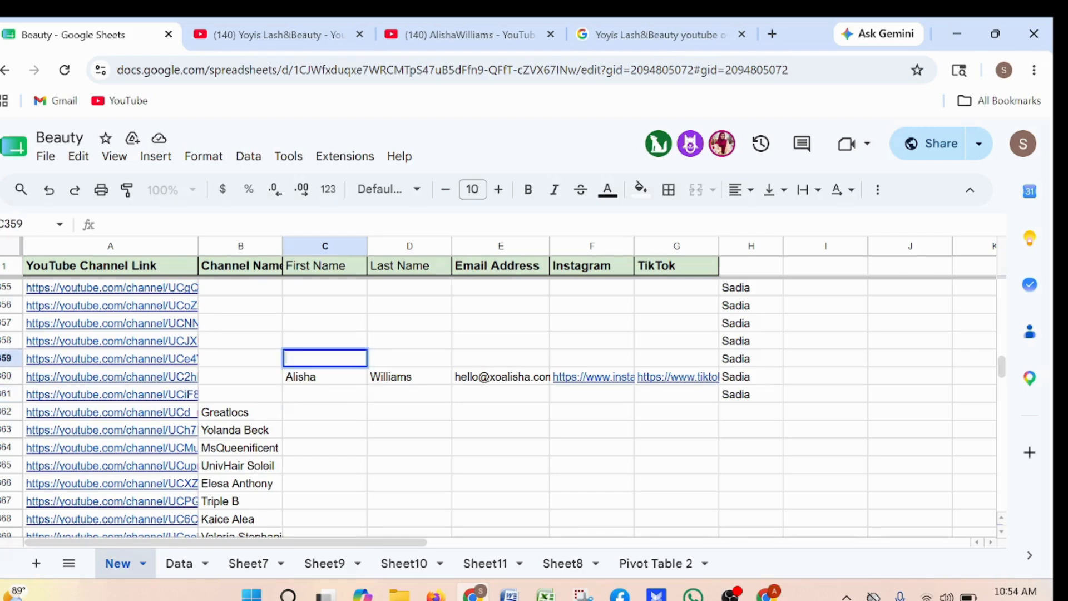
pyautogui.hotkey('ctrl', 'v')
pyautogui.click(381, 414)
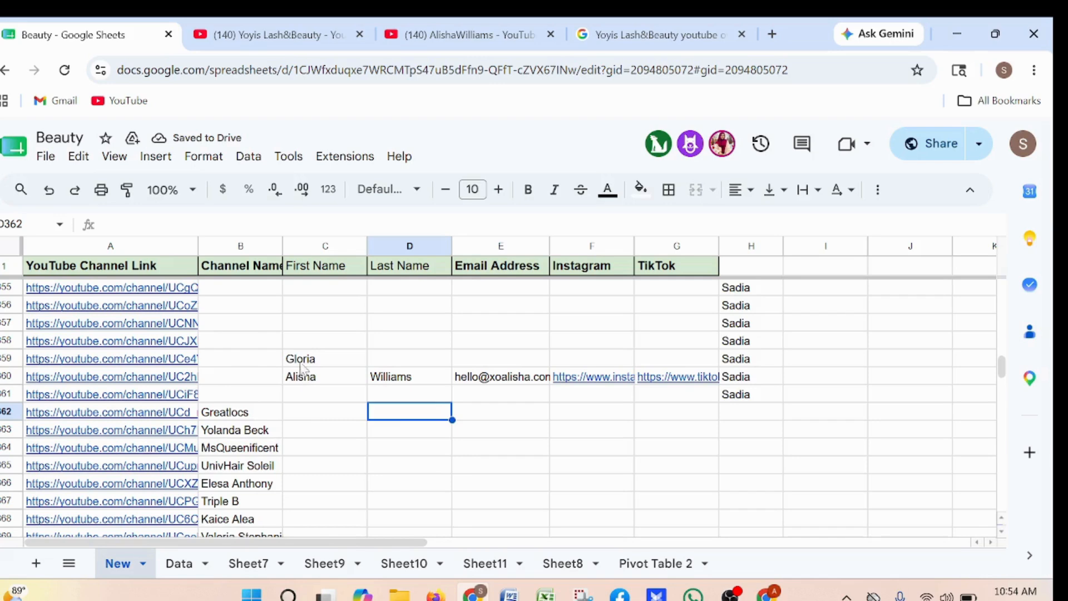
# Review the Yoyis Lash&Beauty channel's description, social links and contact information in its About details
pyautogui.click(293, 36)
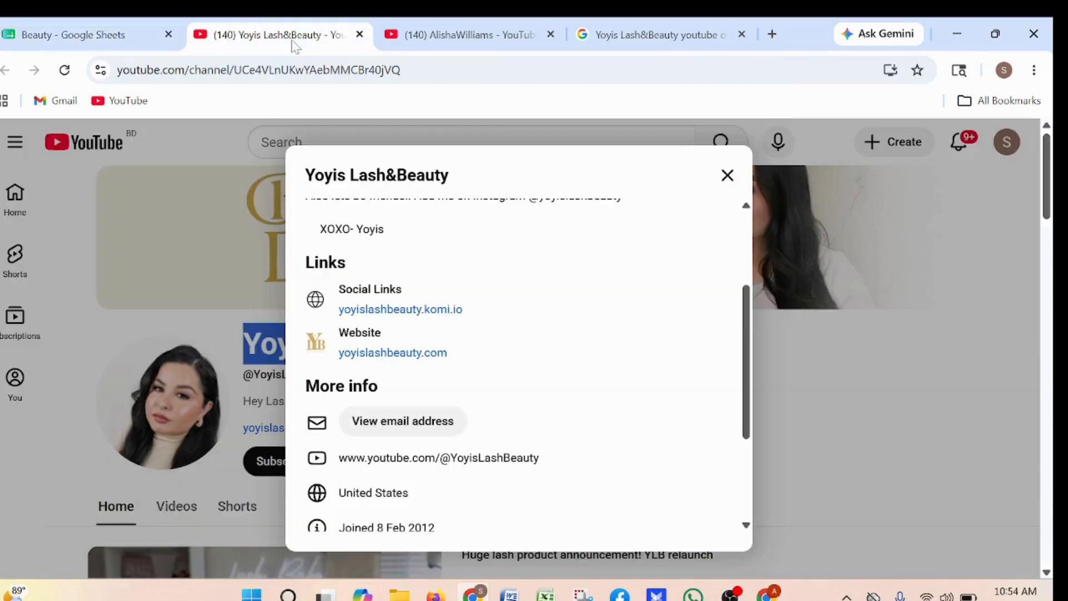
pyautogui.click(86, 39)
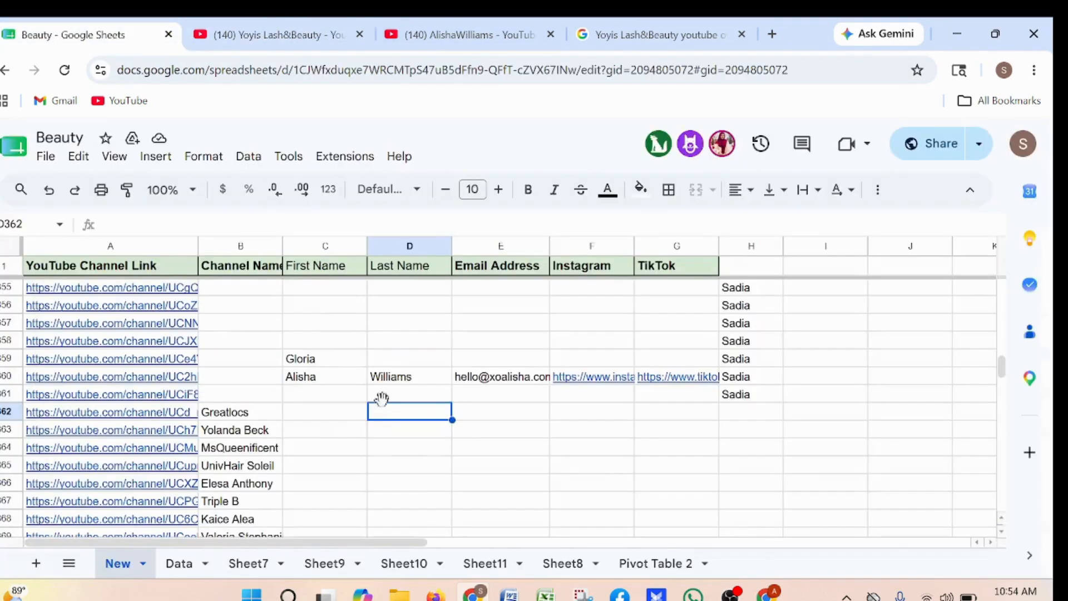
pyautogui.click(278, 34)
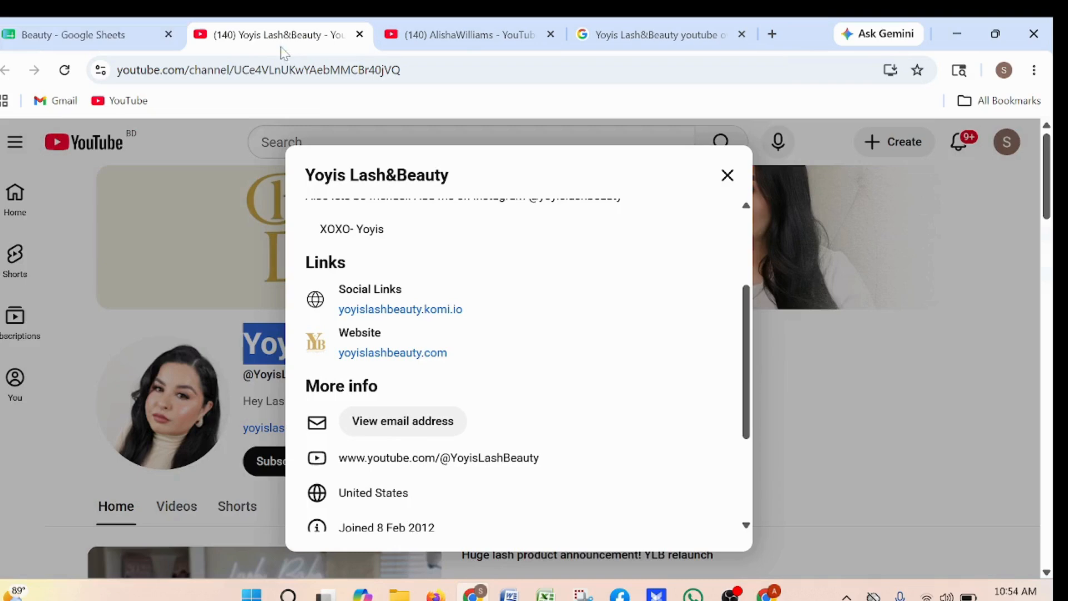
pyautogui.scroll(3, 411, 346)
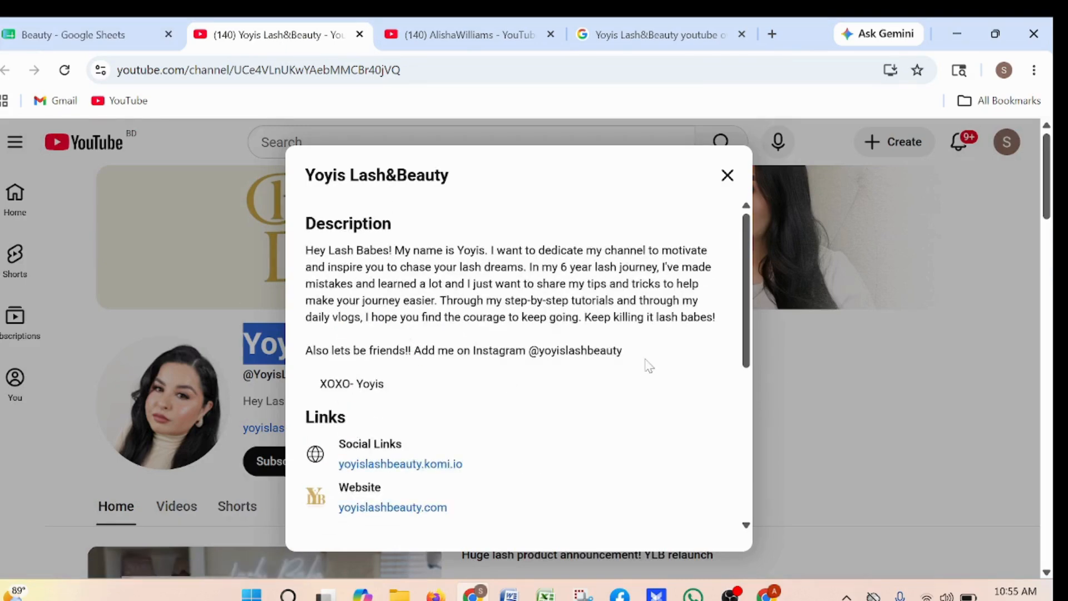
pyautogui.scroll(-3, 491, 408)
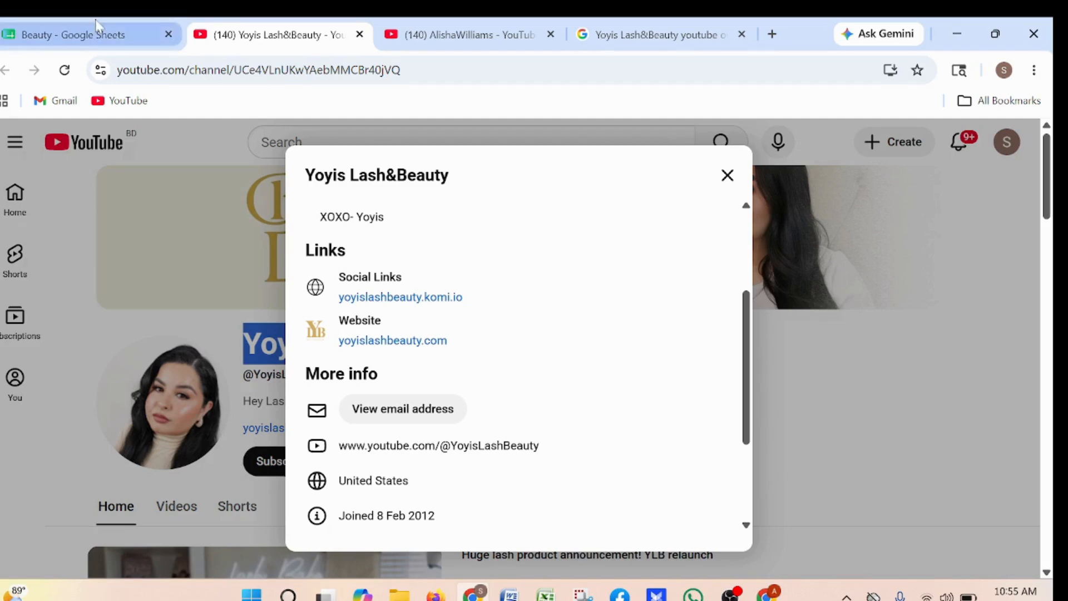
# Preview the YouTube channel link in row 361 and the Instagram link in row 360 of the Beauty spreadsheet
pyautogui.click(72, 35)
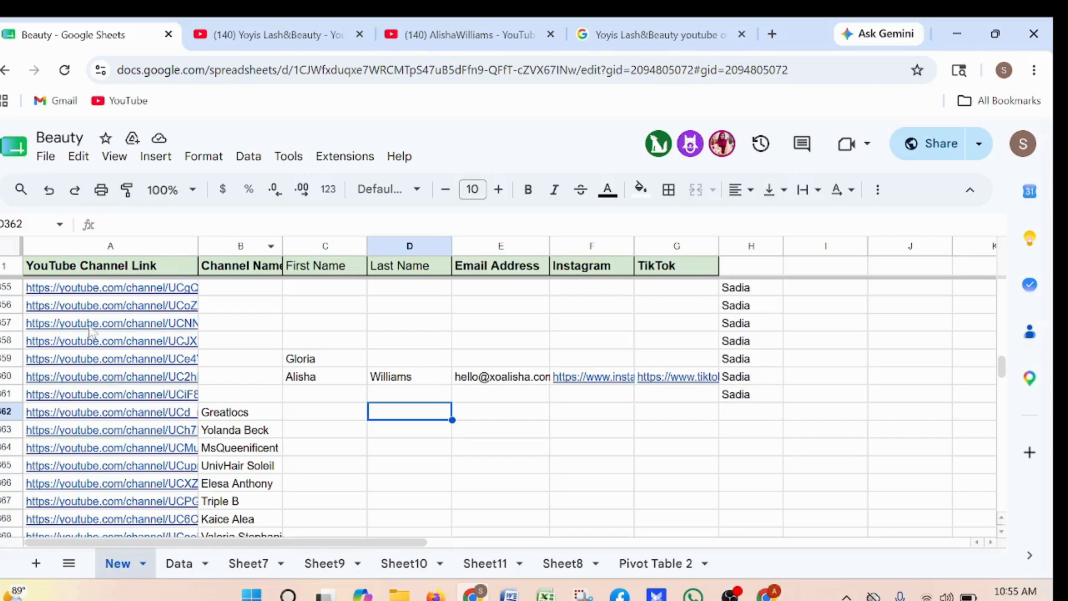
pyautogui.moveTo(103, 394)
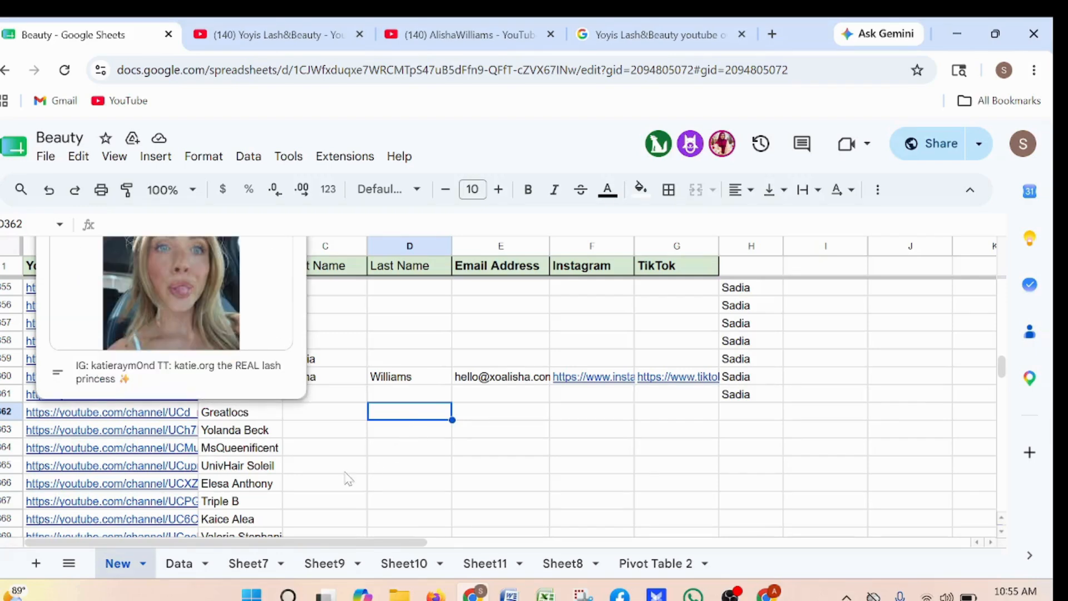
pyautogui.click(400, 466)
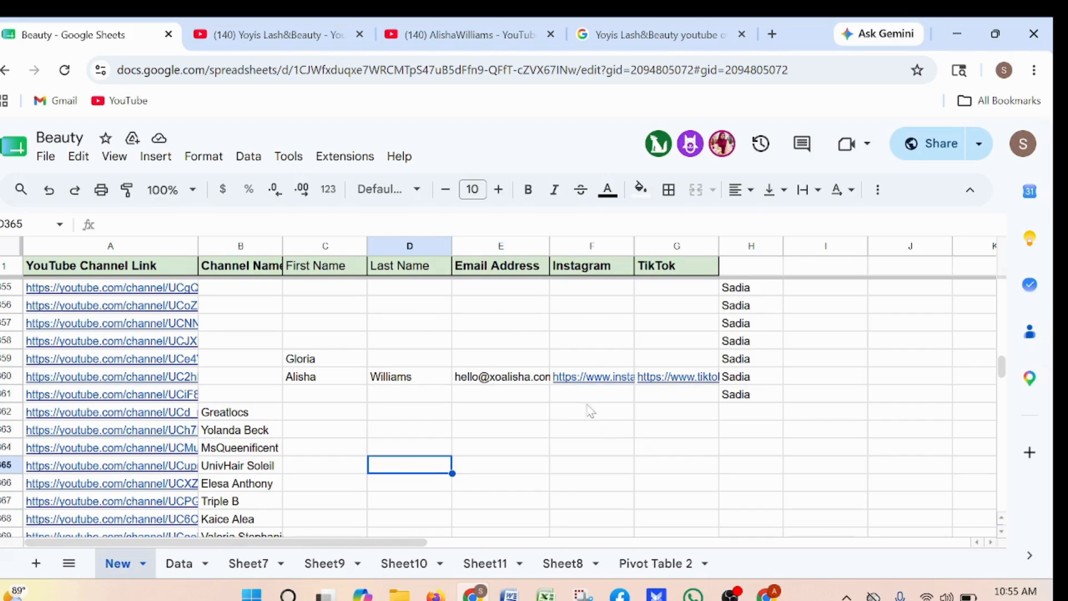
pyautogui.moveTo(587, 390)
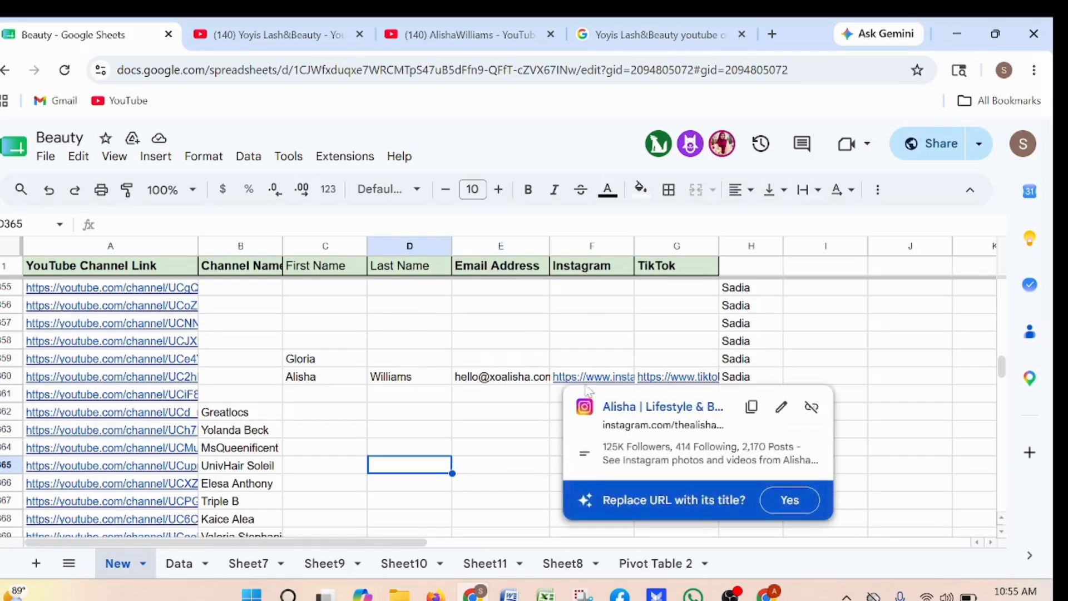
# Open the About details of the YouTube channel recorded in row 360 and examine its Instagram, TikTok and email entries
pyautogui.click(473, 35)
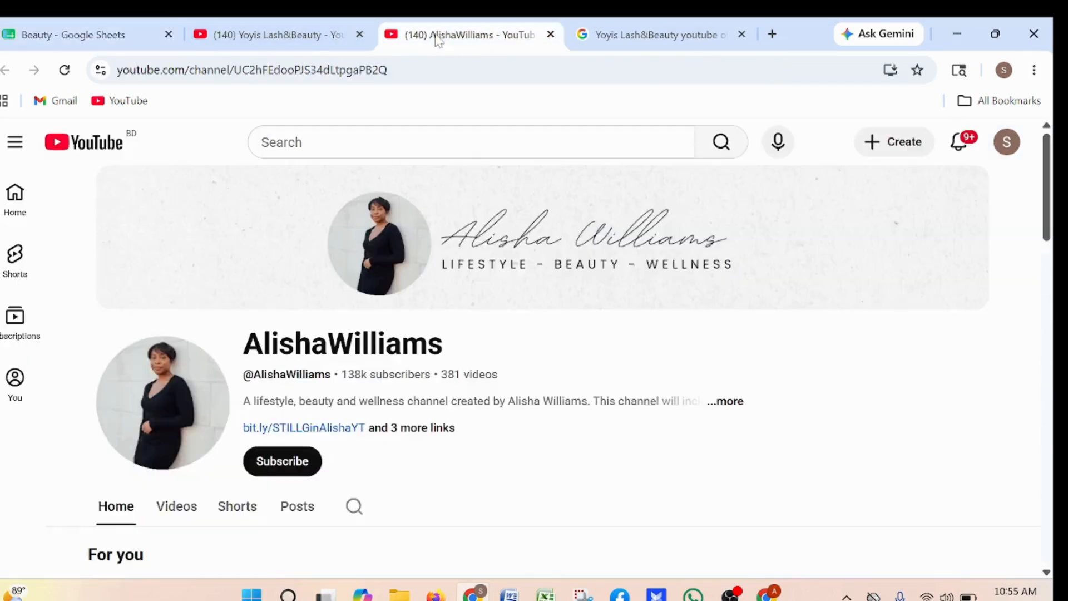
pyautogui.click(420, 429)
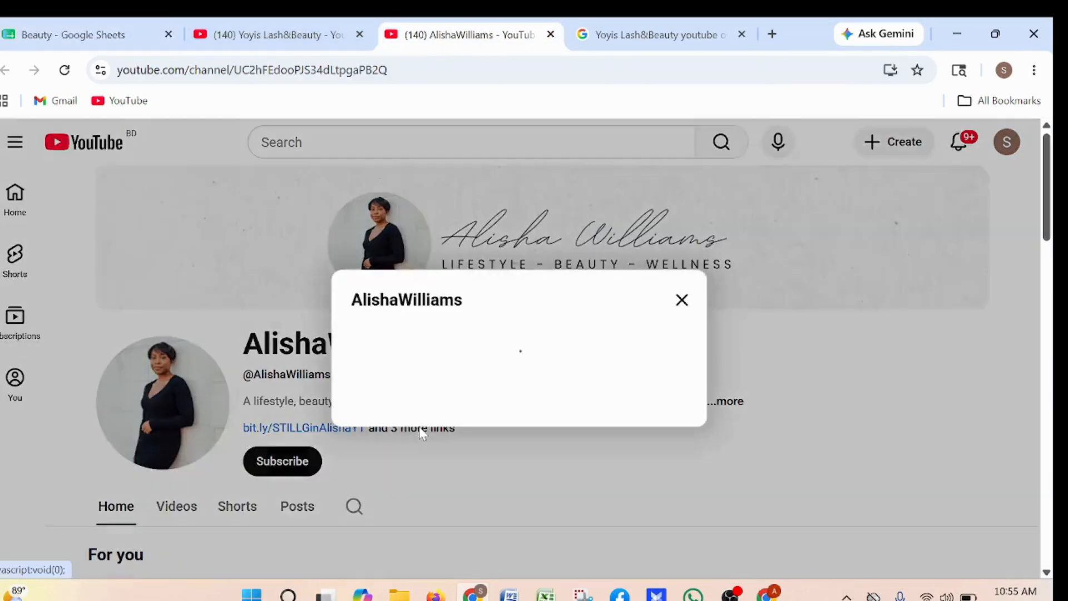
pyautogui.scroll(-4, 440, 362)
pyautogui.scroll(2, 401, 273)
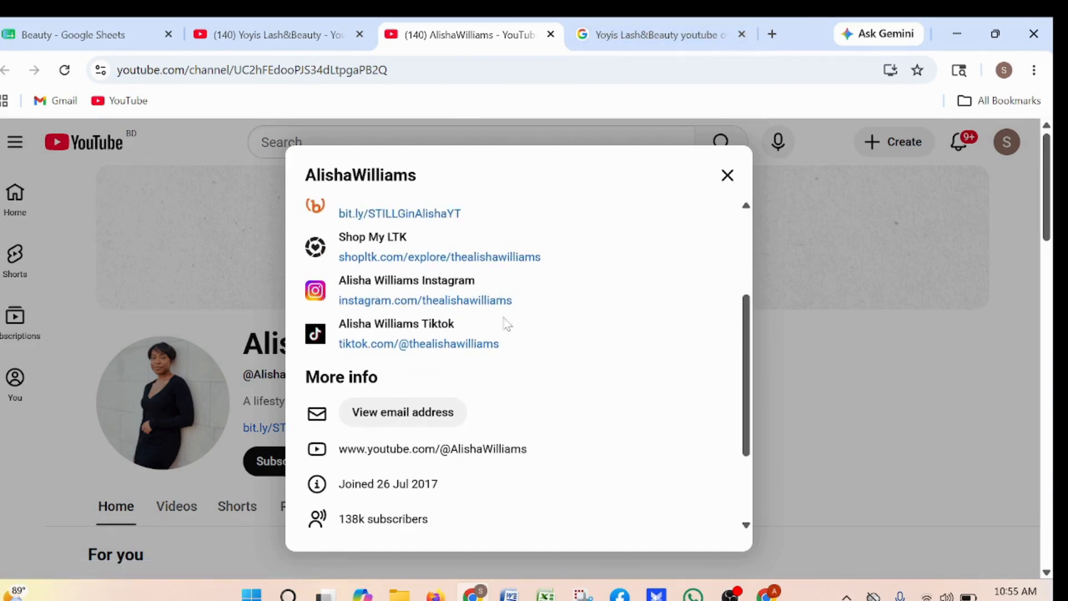
pyautogui.click(361, 80)
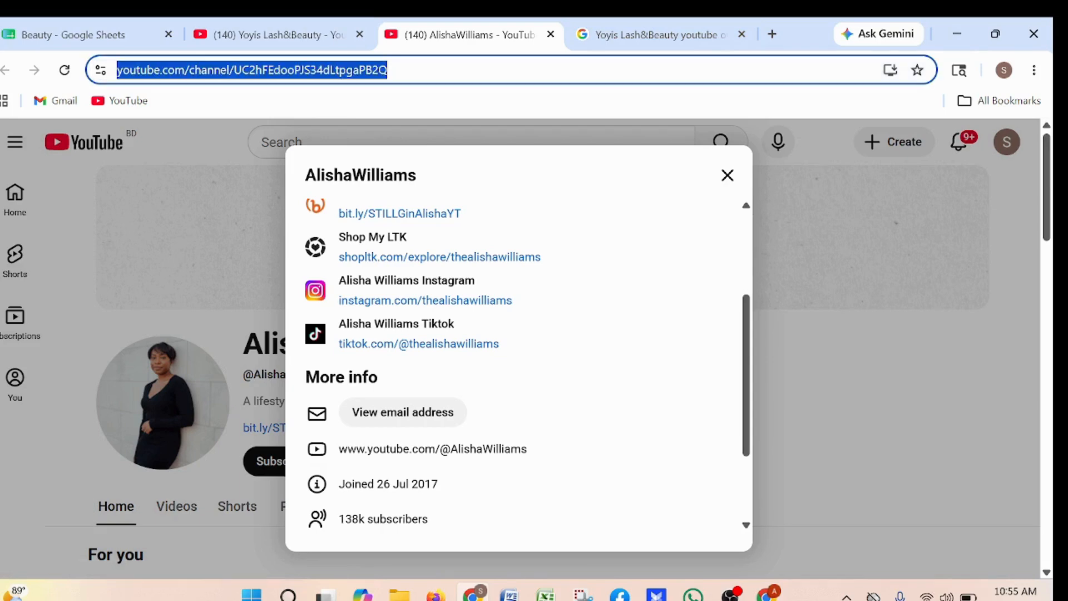
# Check row 360 against its channel's name and description, and return to the Yoyis Lash&Beauty About details
pyautogui.click(64, 36)
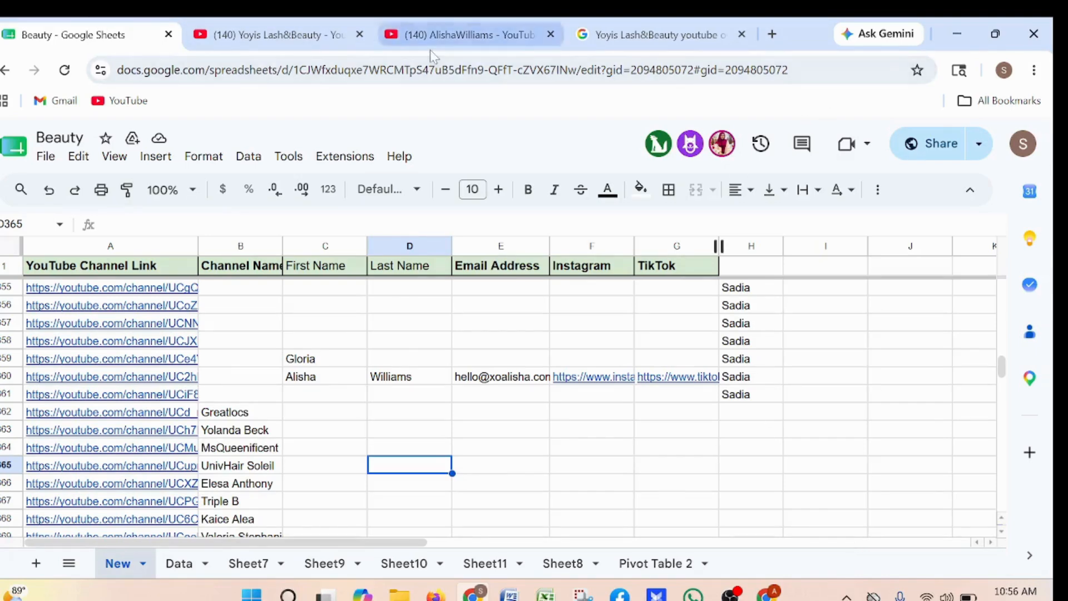
pyautogui.click(445, 38)
pyautogui.scroll(3, 453, 278)
pyautogui.moveTo(306, 175); pyautogui.dragTo(437, 178)
pyautogui.click(439, 183)
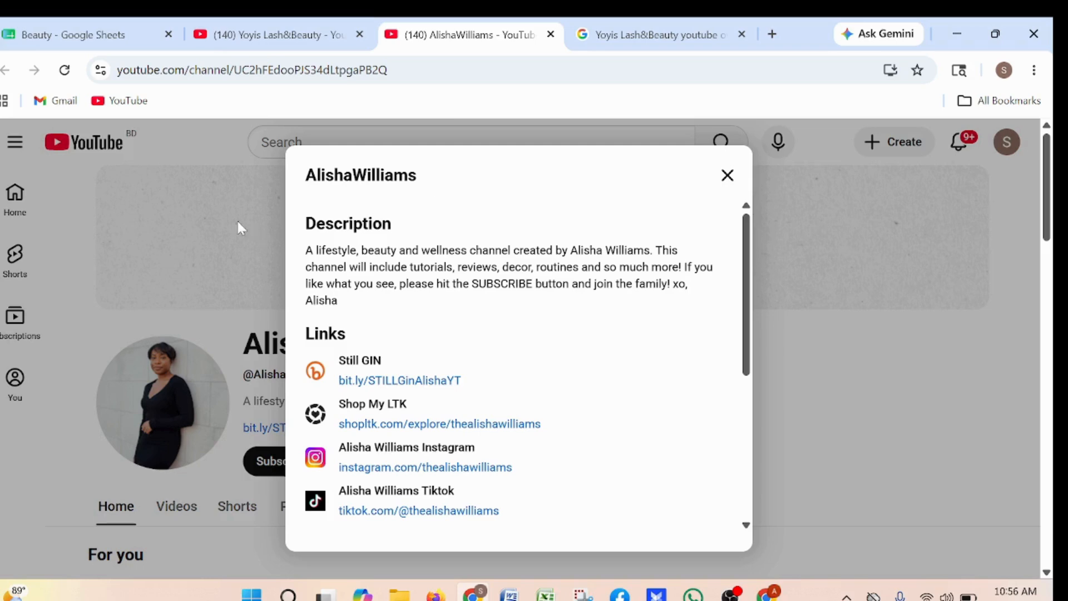
pyautogui.click(267, 35)
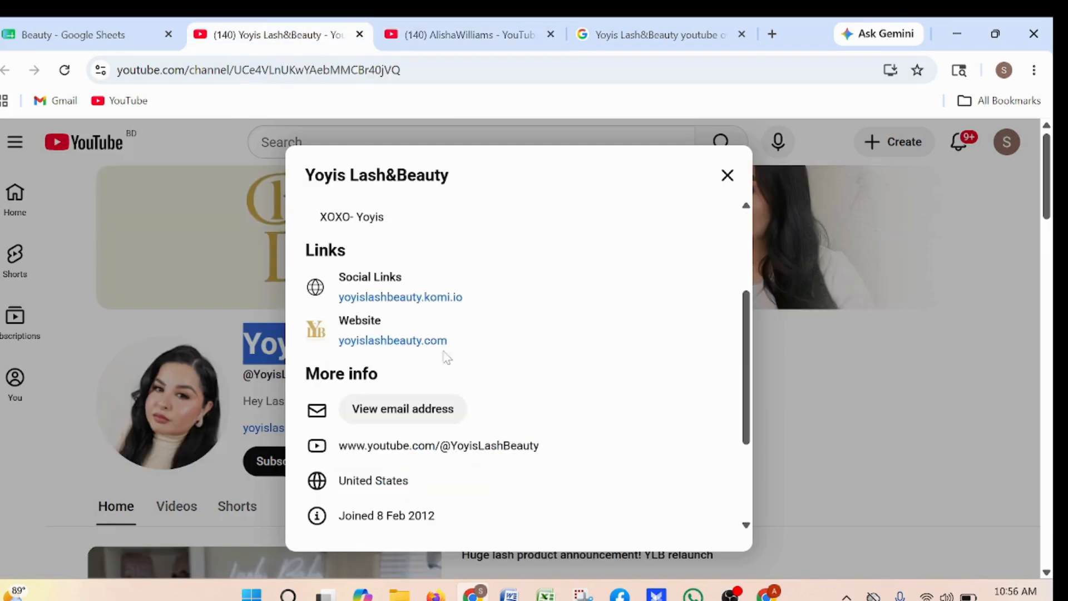